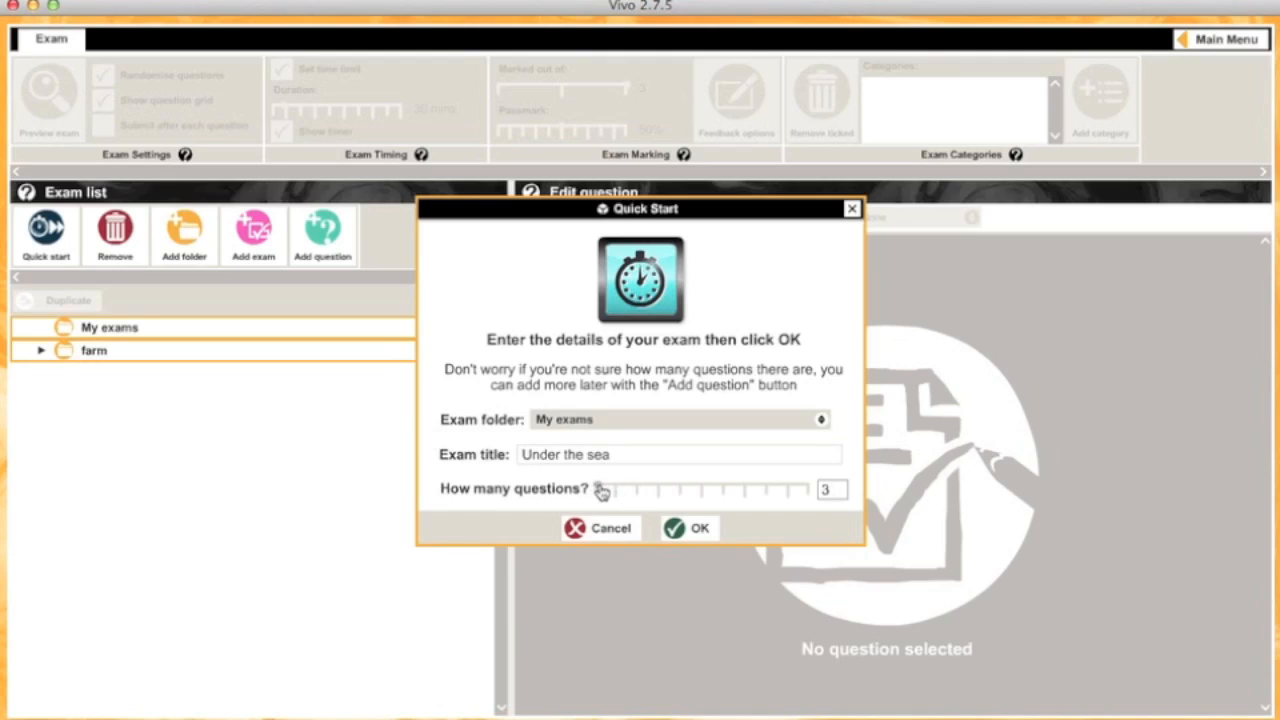
Step: Confirm the new 'Under the sea' exam in My exams with 3 questions
left_click(688, 530)
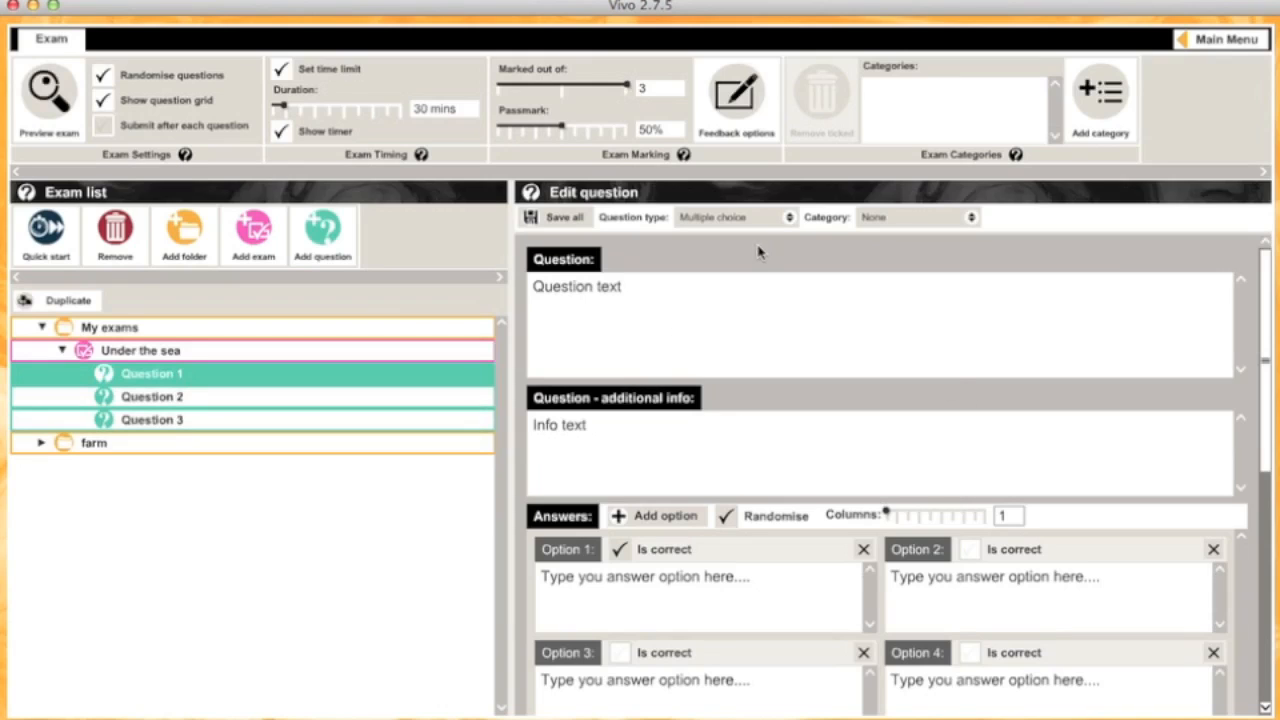
Step: Make Question 1 True or False: 'The bicoloured foxface is only found in Fiji and New Caledonia.'
left_click(789, 217)
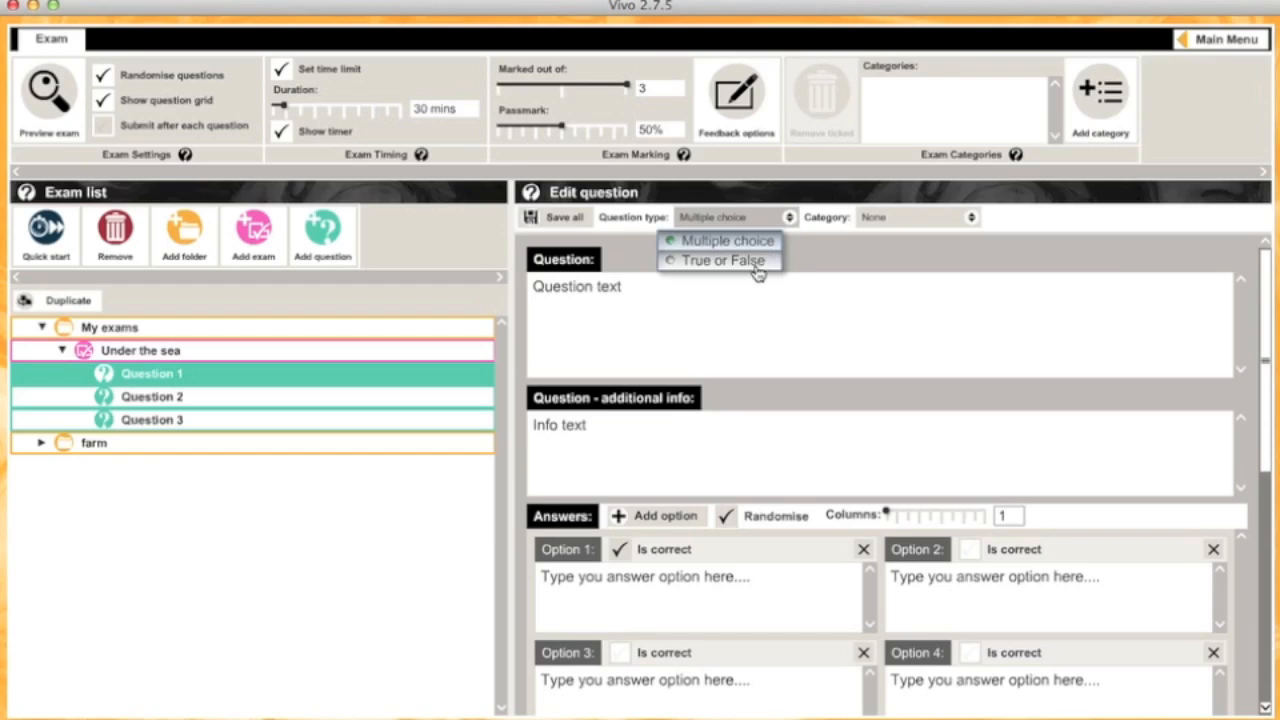
left_click(759, 265)
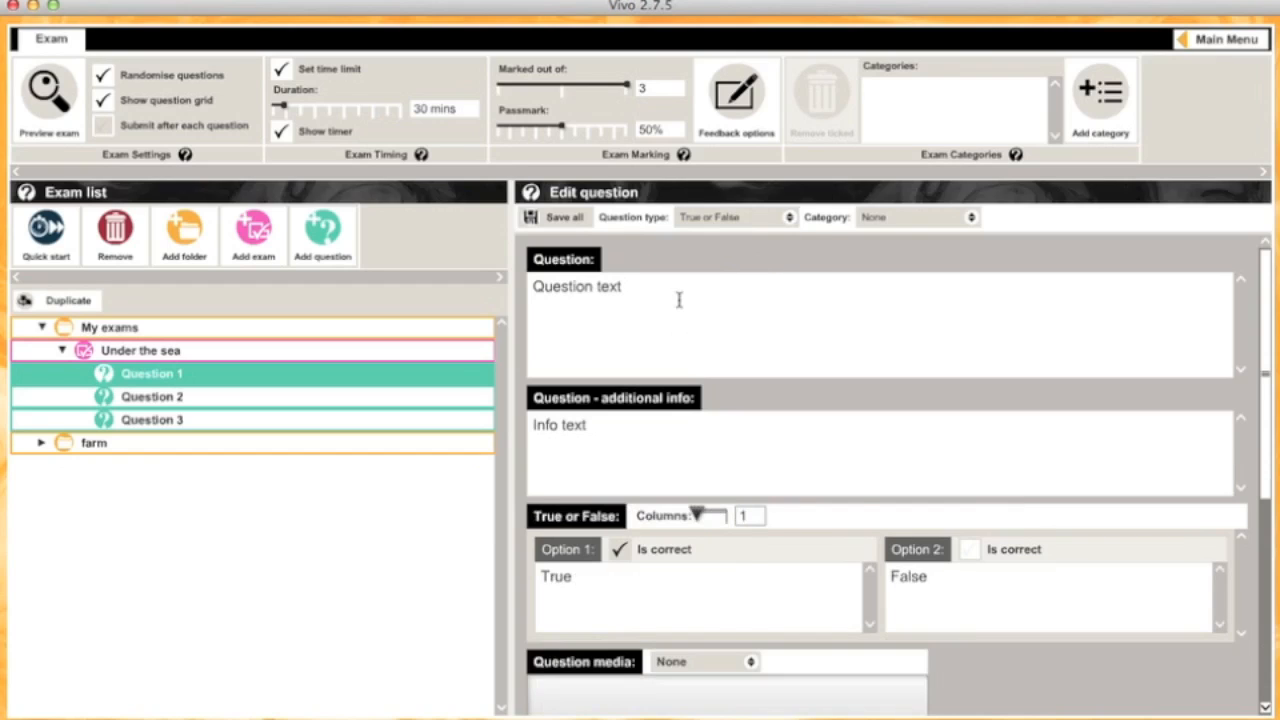
left_click_drag(669, 294, 470, 270)
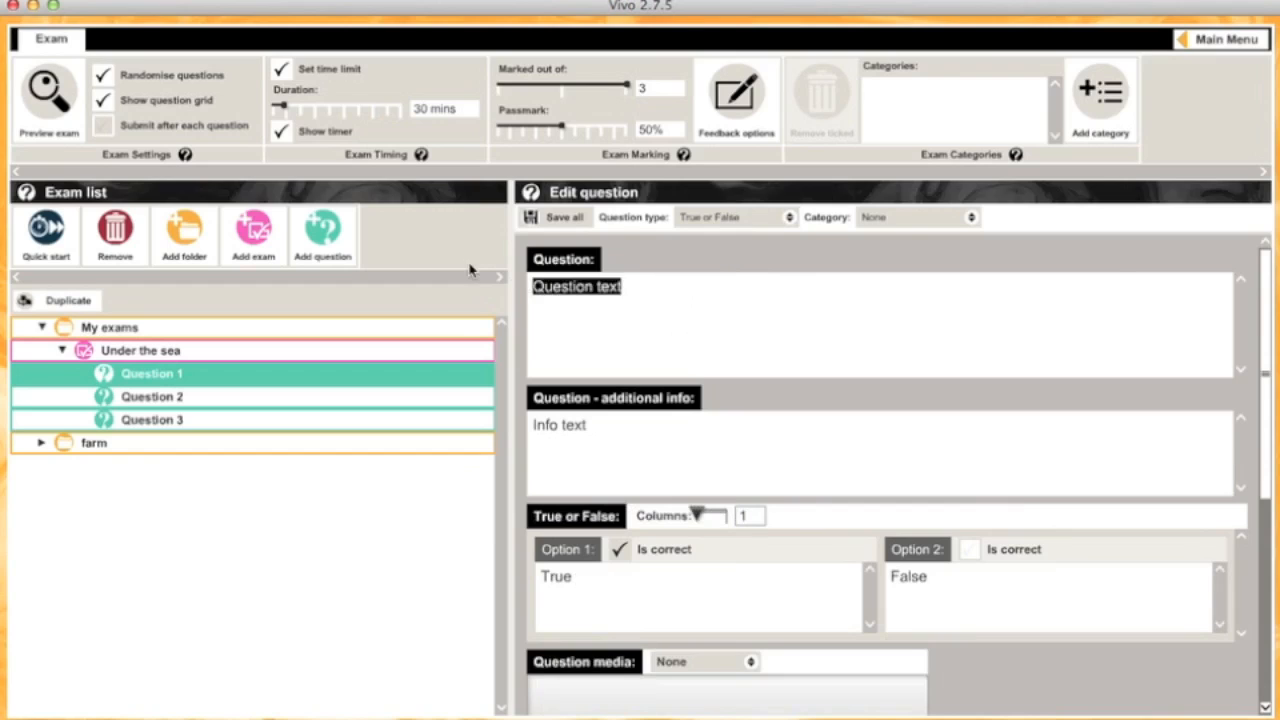
type("The bicoloured foxface is only found in Fiji and New Caledonia.")
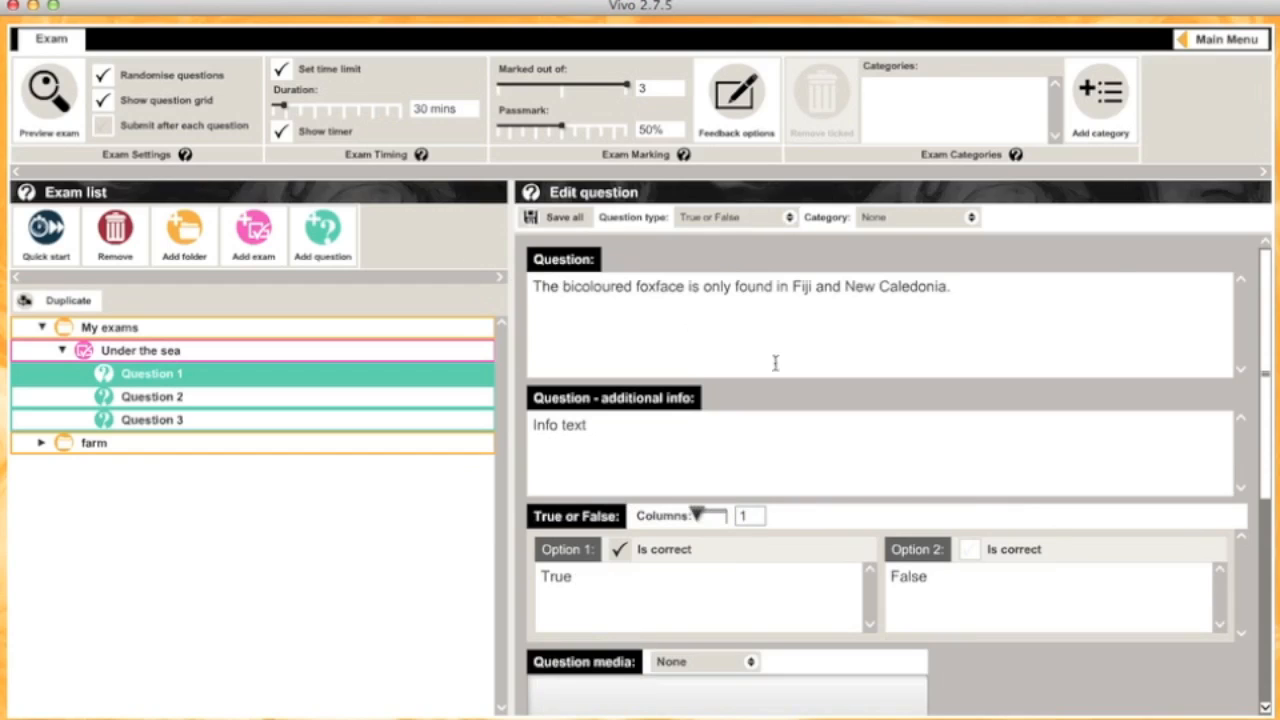
Step: Keep Option 1 (True) as Question 1's correct answer
left_click_drag(597, 428, 445, 397)
left_click(719, 480)
left_click_drag(1262, 372, 1262, 452)
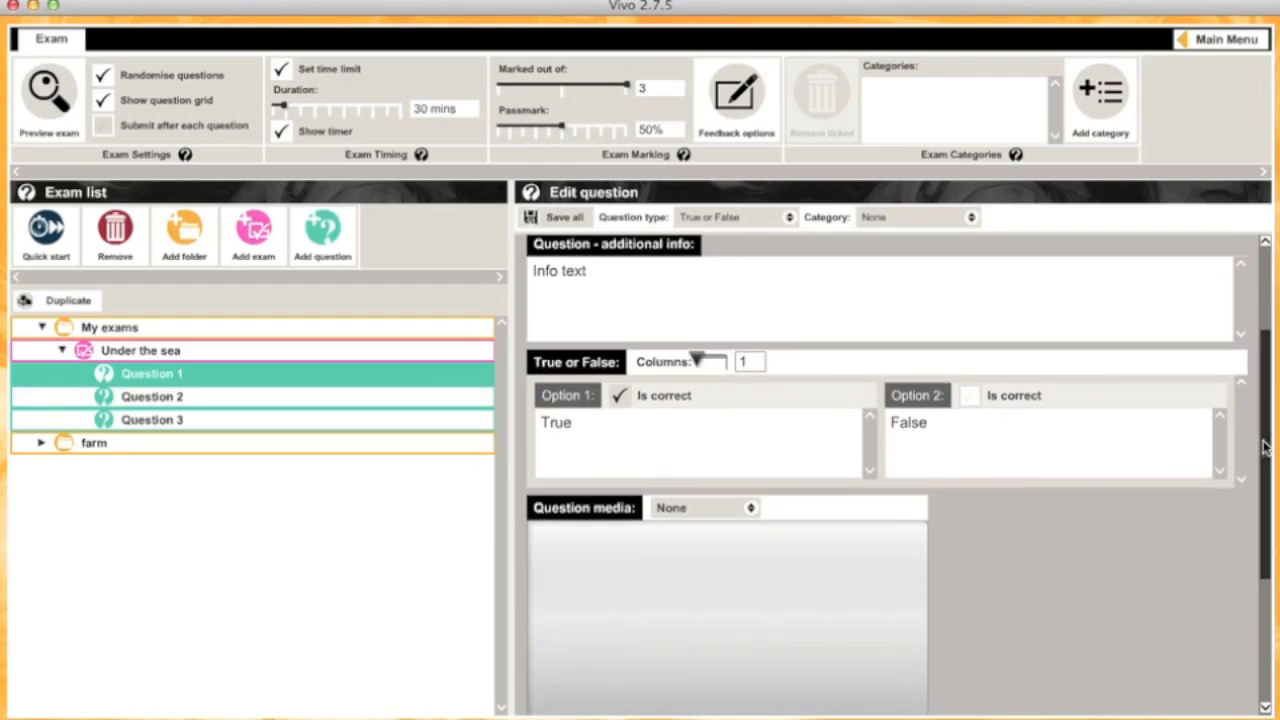
left_click(971, 396)
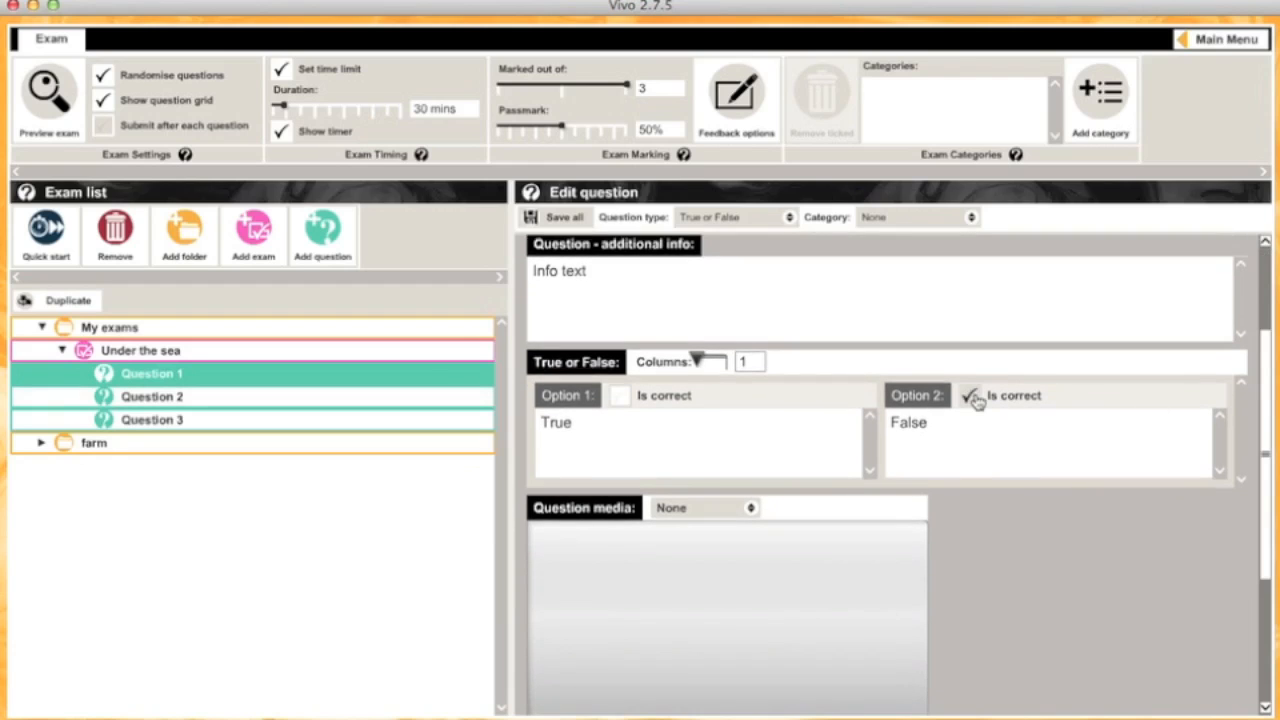
left_click(619, 396)
left_click_drag(1263, 453, 1262, 530)
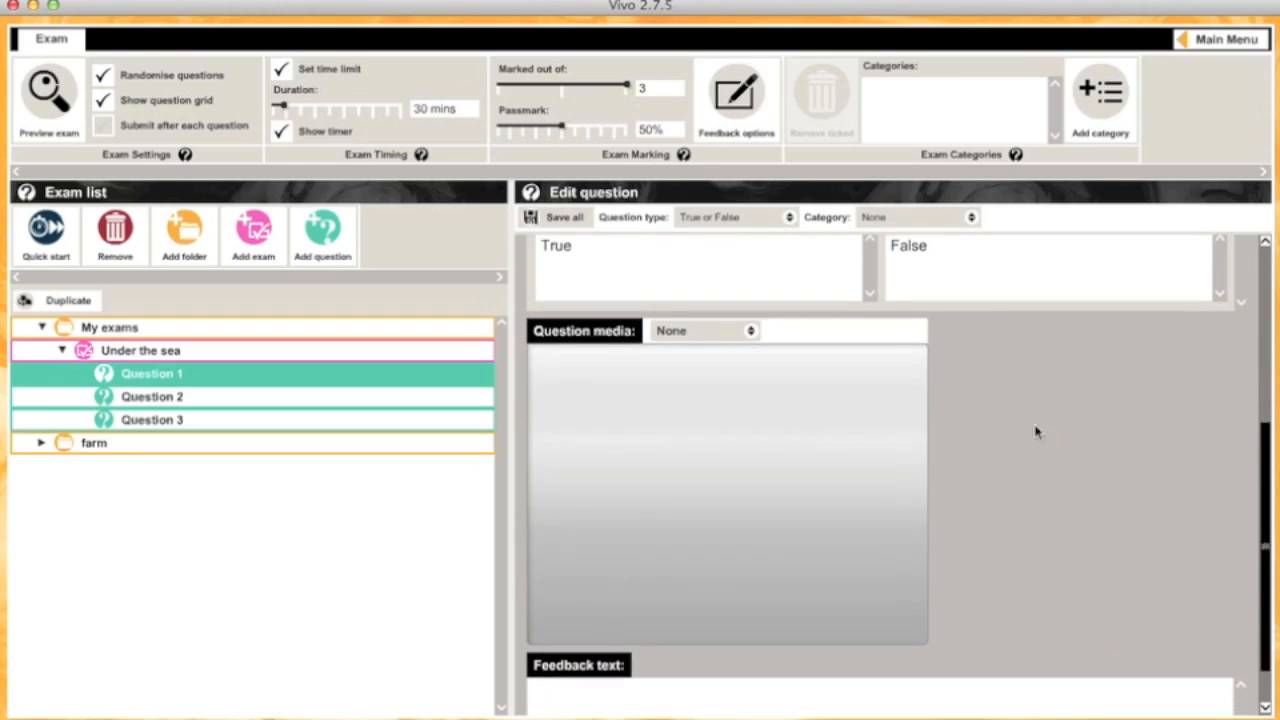
Step: Give Question 1 the Big-yellow-and-blue-fish image from Getting Started Tutorial, then select Question 2
left_click(751, 331)
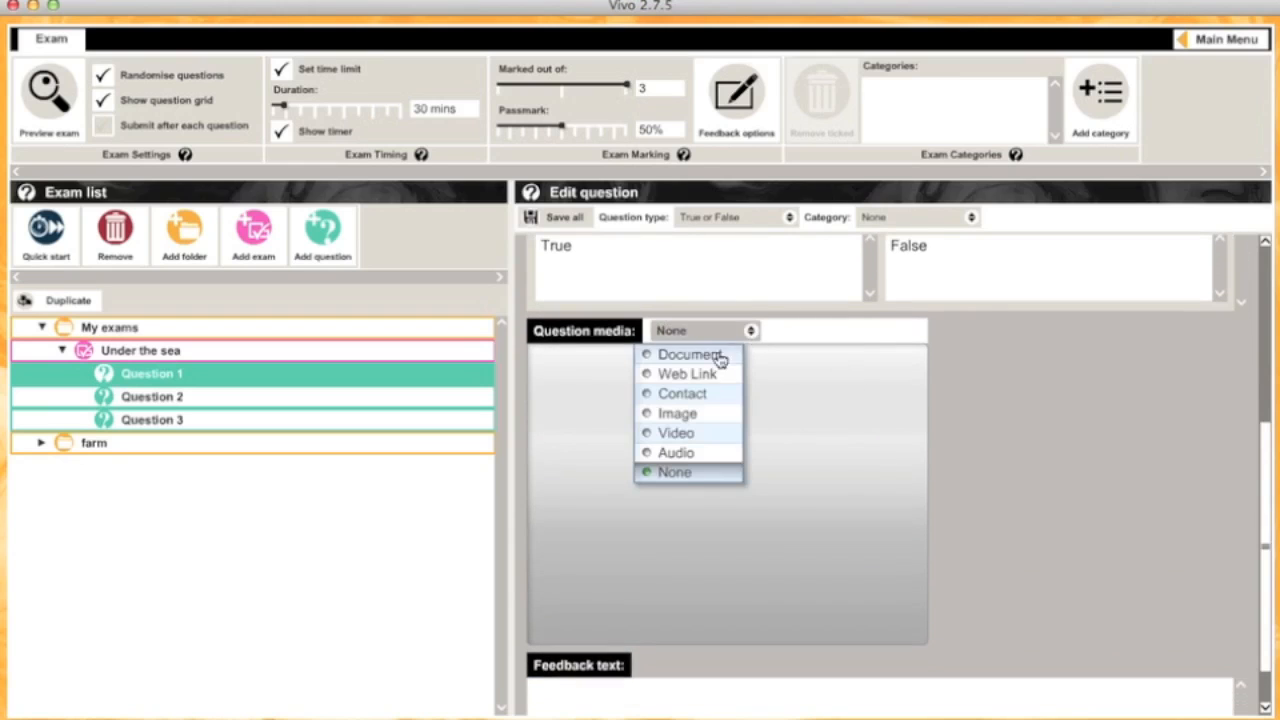
left_click(707, 418)
left_click(707, 421)
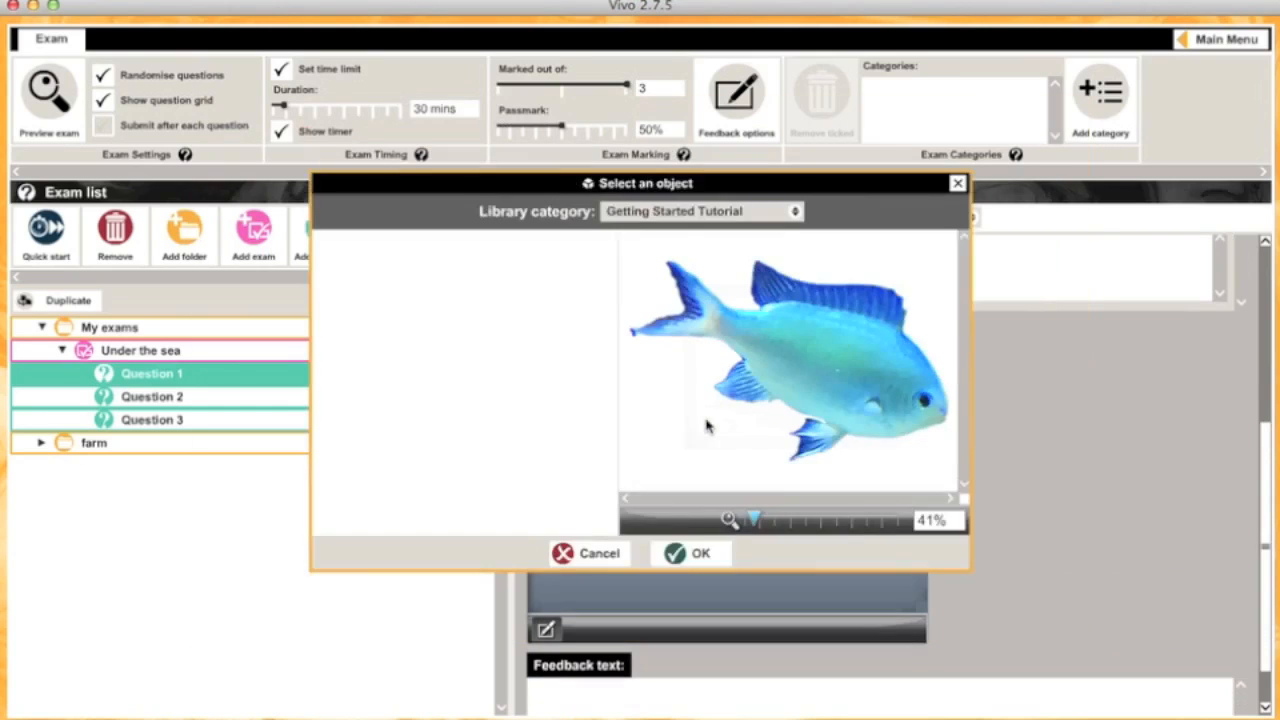
left_click(767, 220)
left_click_drag(778, 342, 778, 650)
left_click(655, 668)
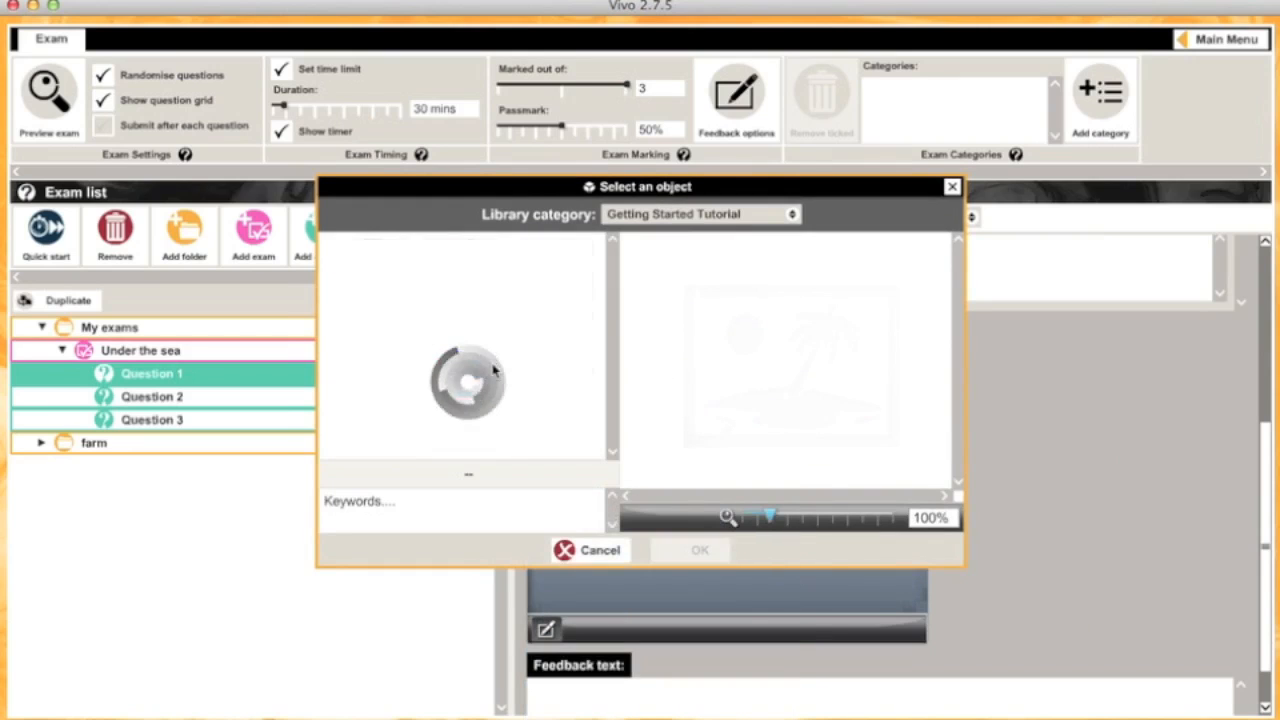
left_click(398, 352)
left_click(686, 550)
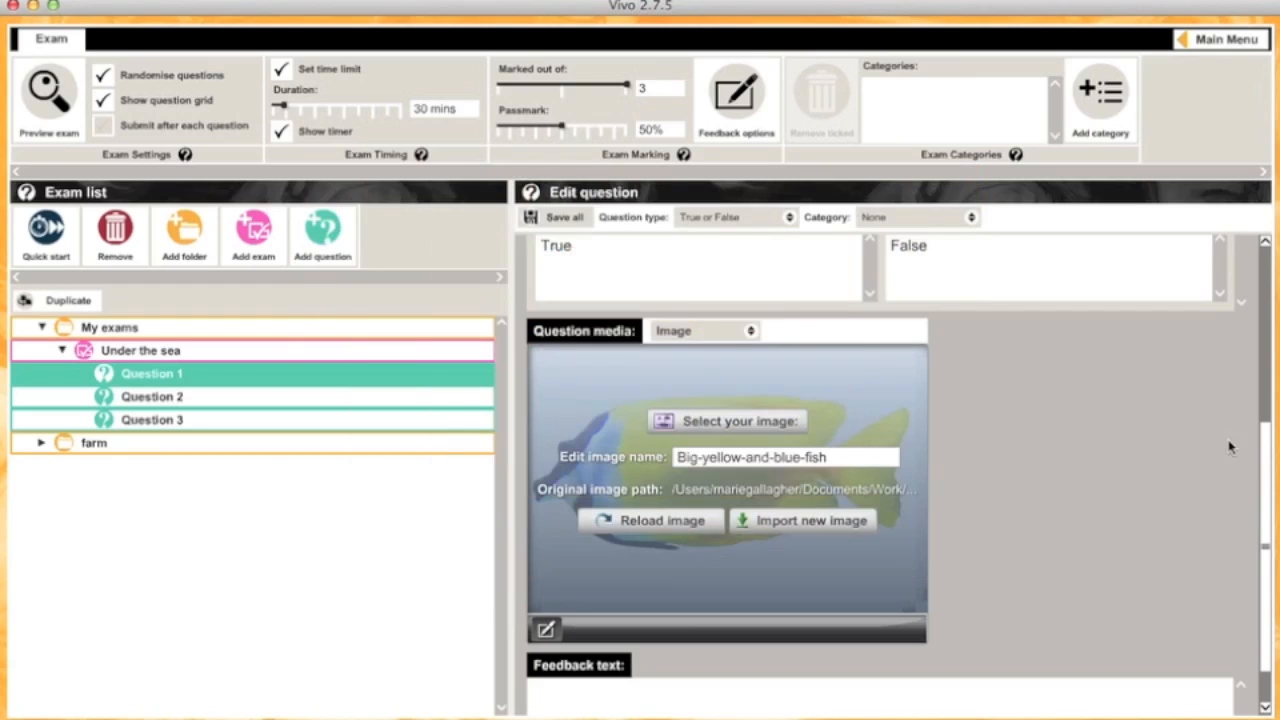
scroll(1258, 447, "down", 1)
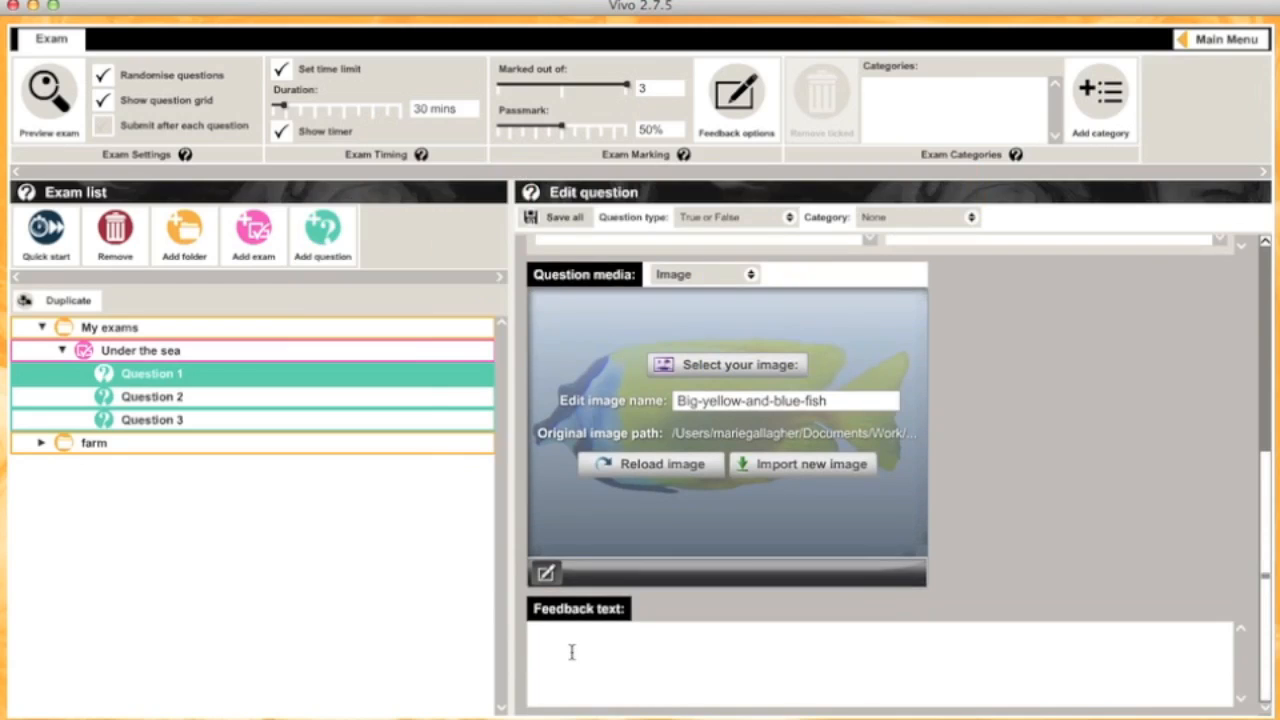
left_click(189, 403)
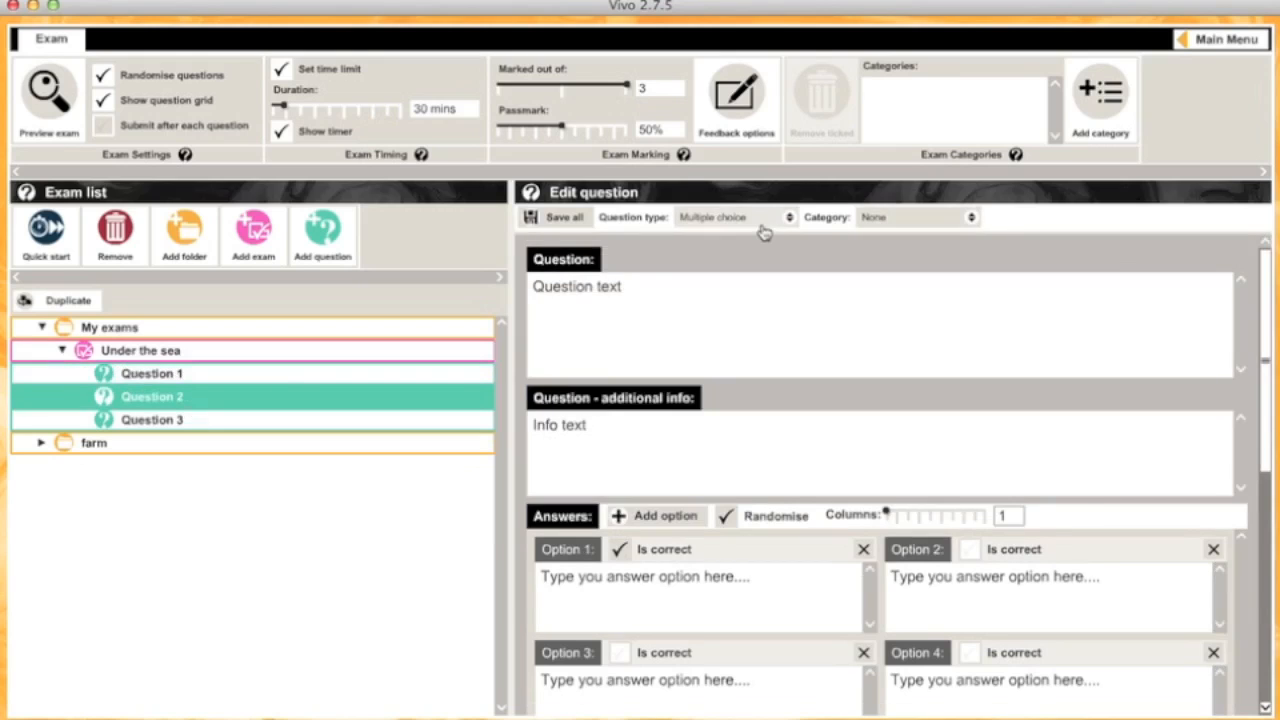
Step: Replace Question 2's placeholder text with 'What is the name of the fish shown?'
left_click_drag(645, 287, 436, 259)
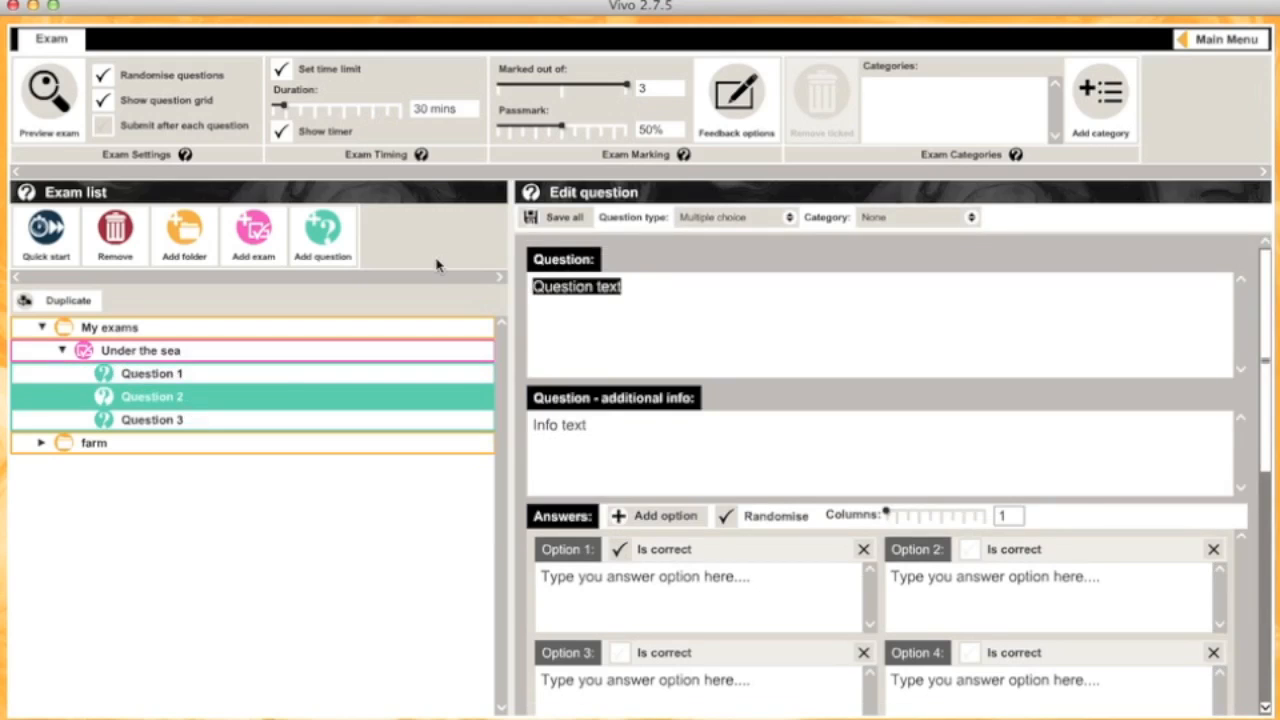
type("What is the name of the fish shown?")
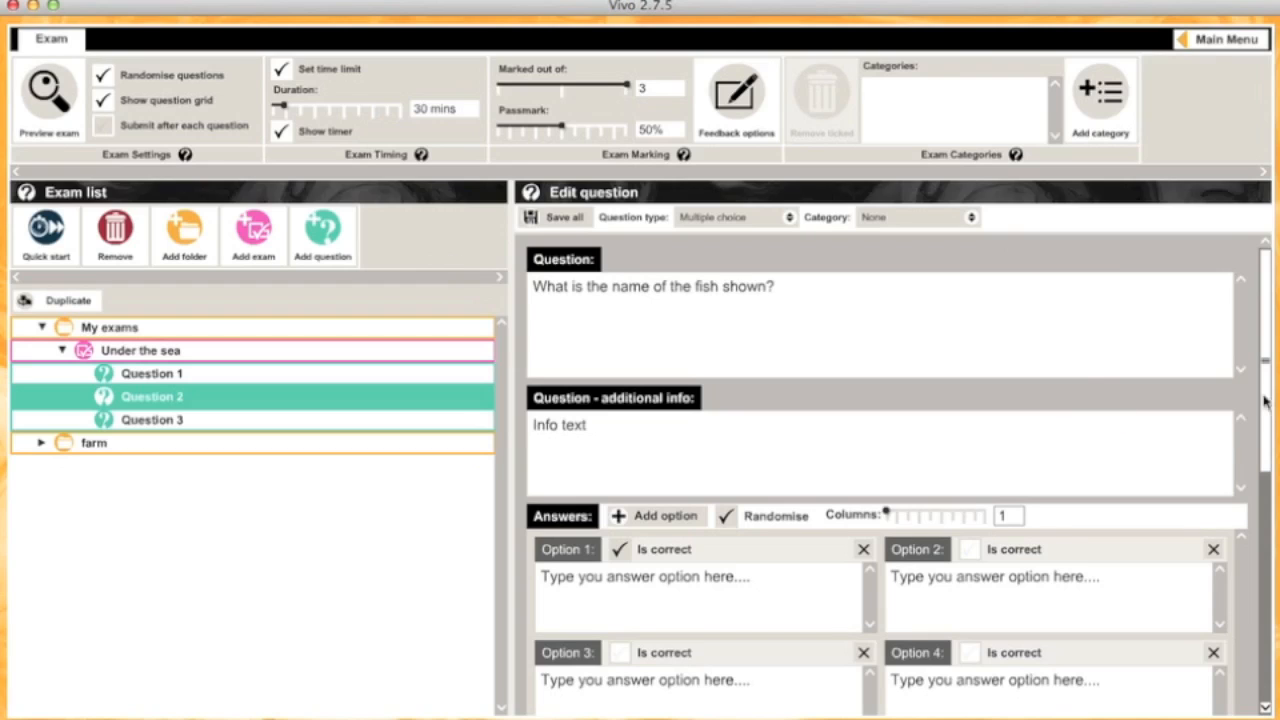
left_click_drag(1265, 408, 1263, 490)
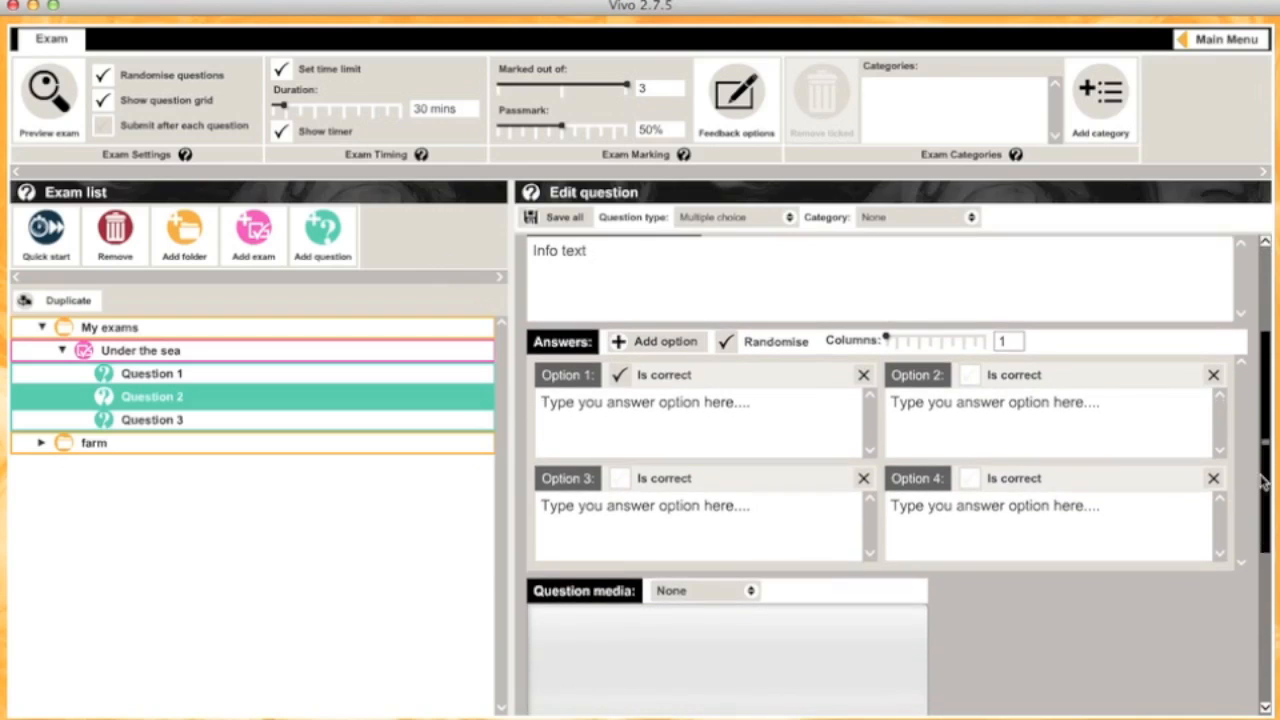
Step: Trim Question 2 down to three answer options
left_click(620, 343)
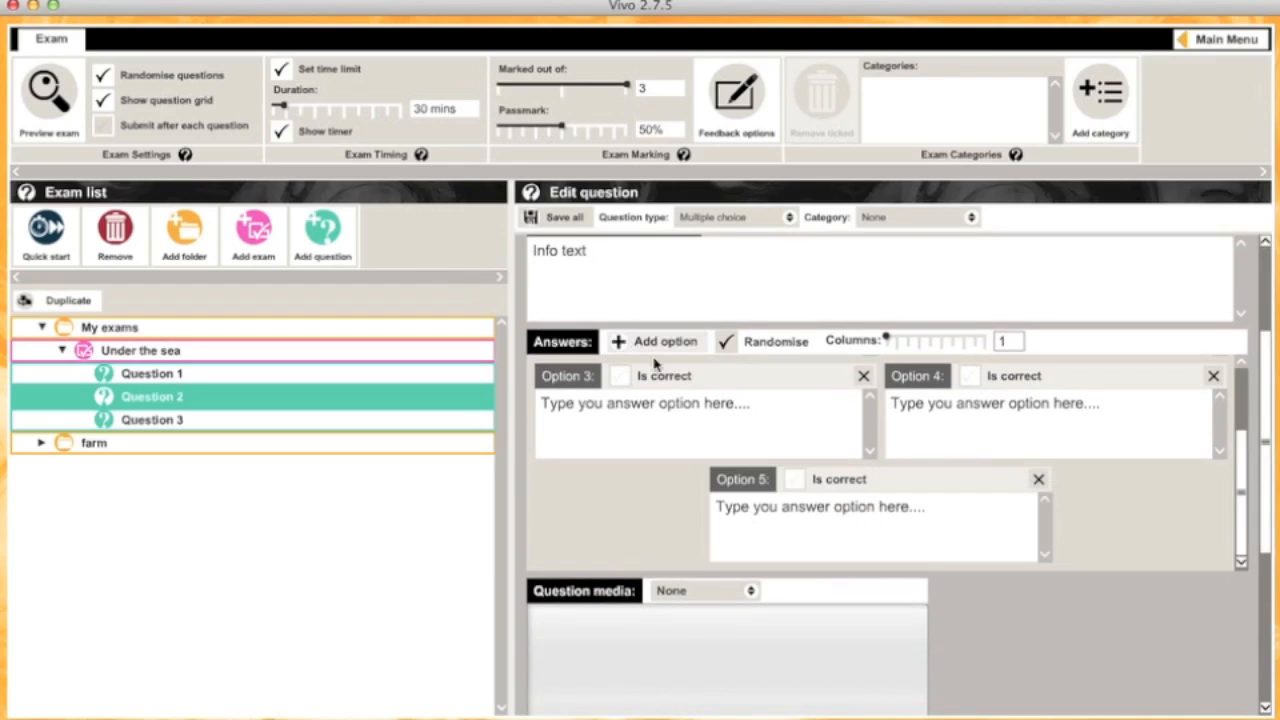
left_click(1036, 478)
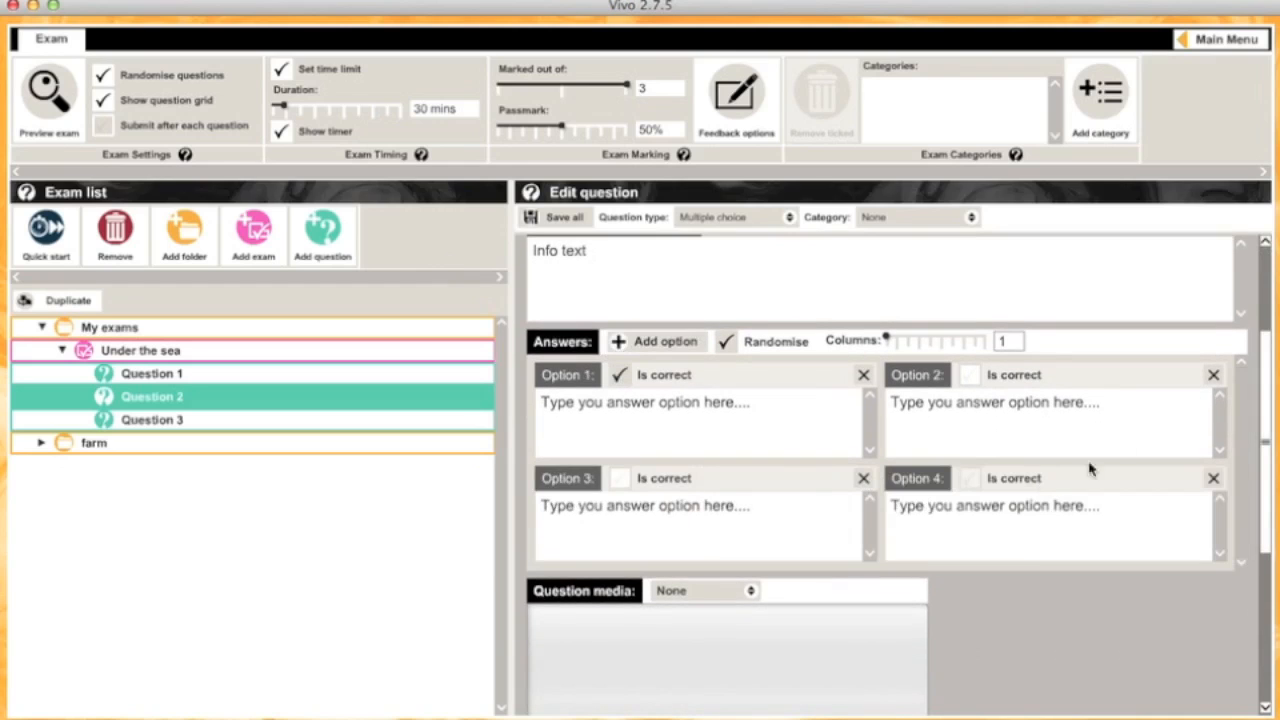
left_click(1213, 478)
Step: Enter the answers Bicoloured Foxface, Blue/Green Chromis and Scalefin Athias
left_click_drag(760, 406, 341, 352)
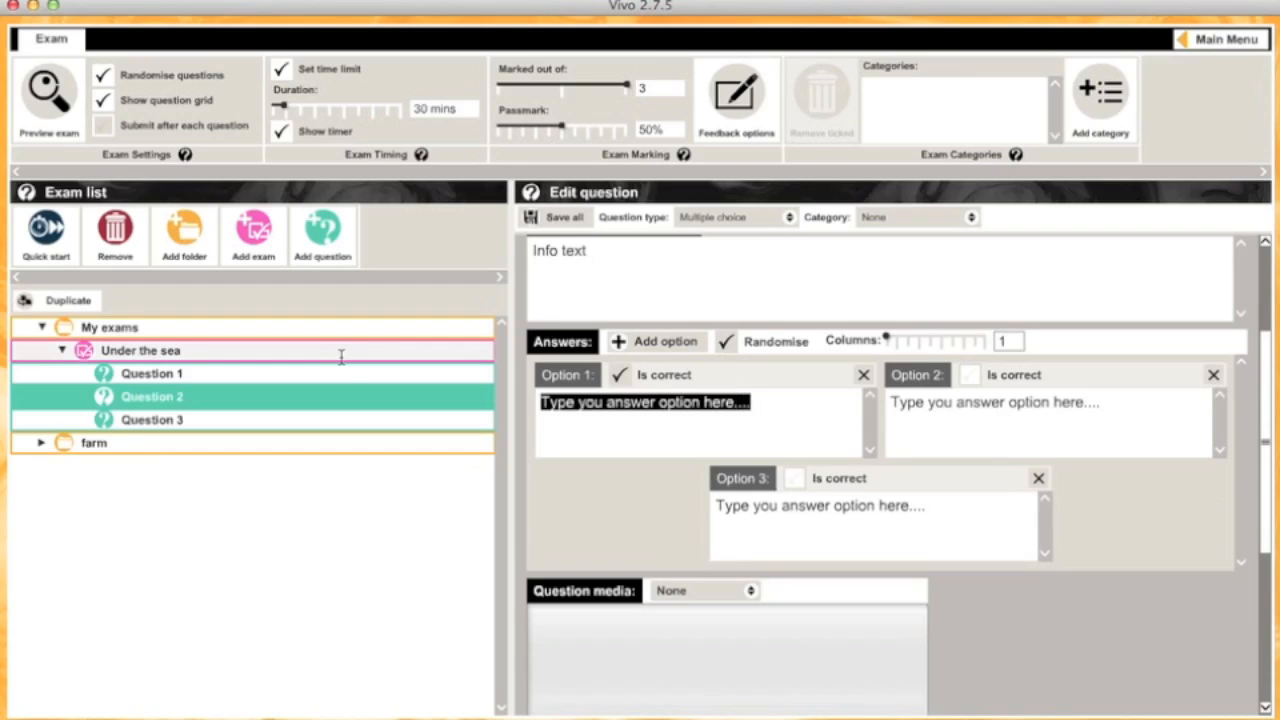
type("Bicoloured Foxface")
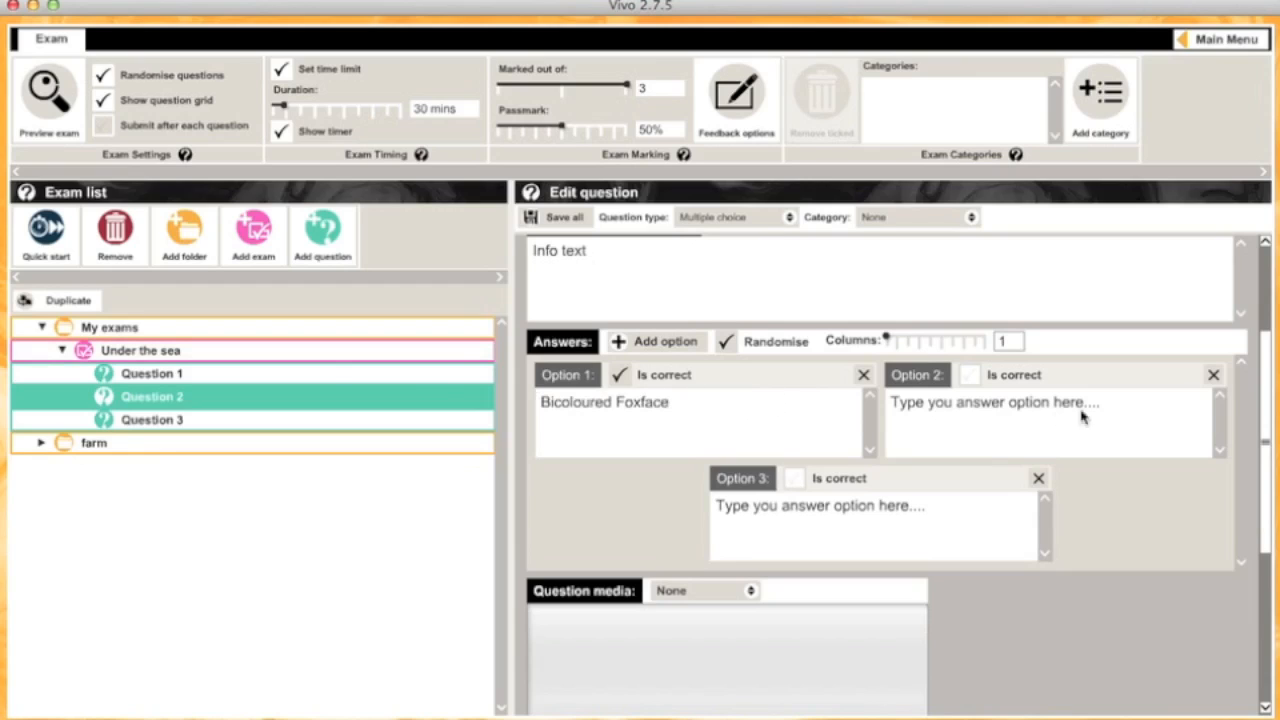
triple_click(1120, 406)
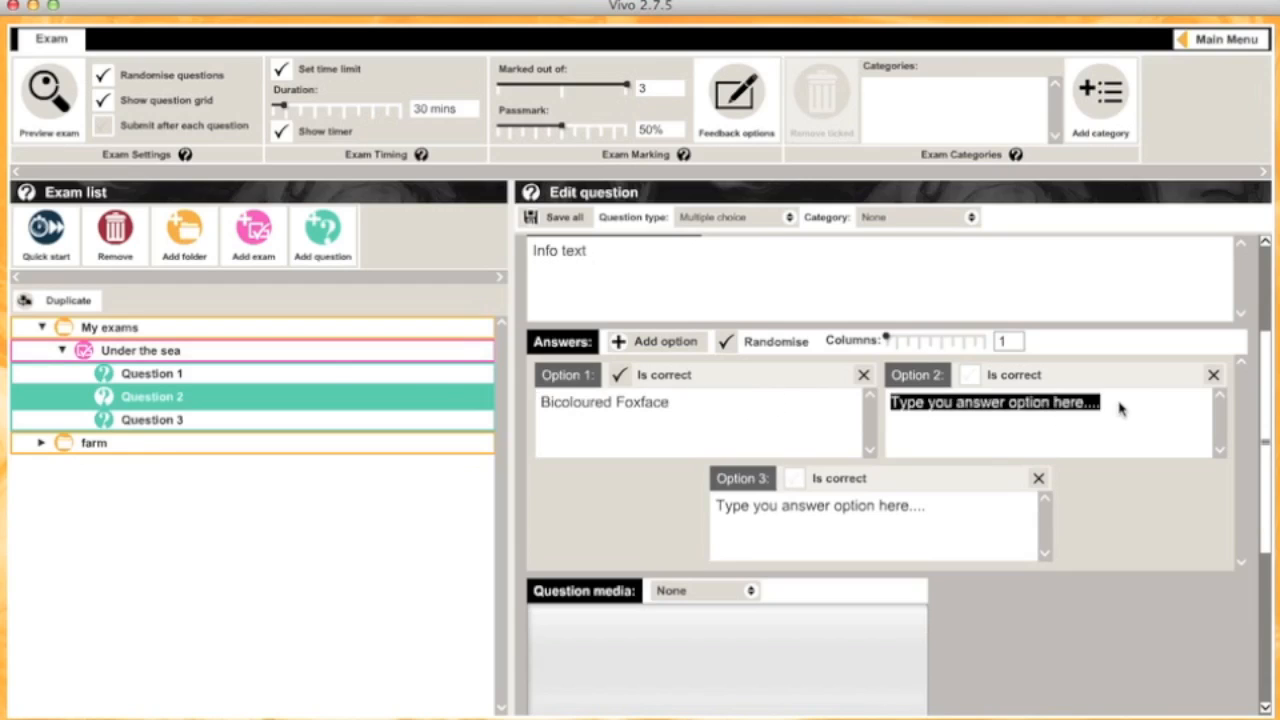
type("Blue/Green Chromis")
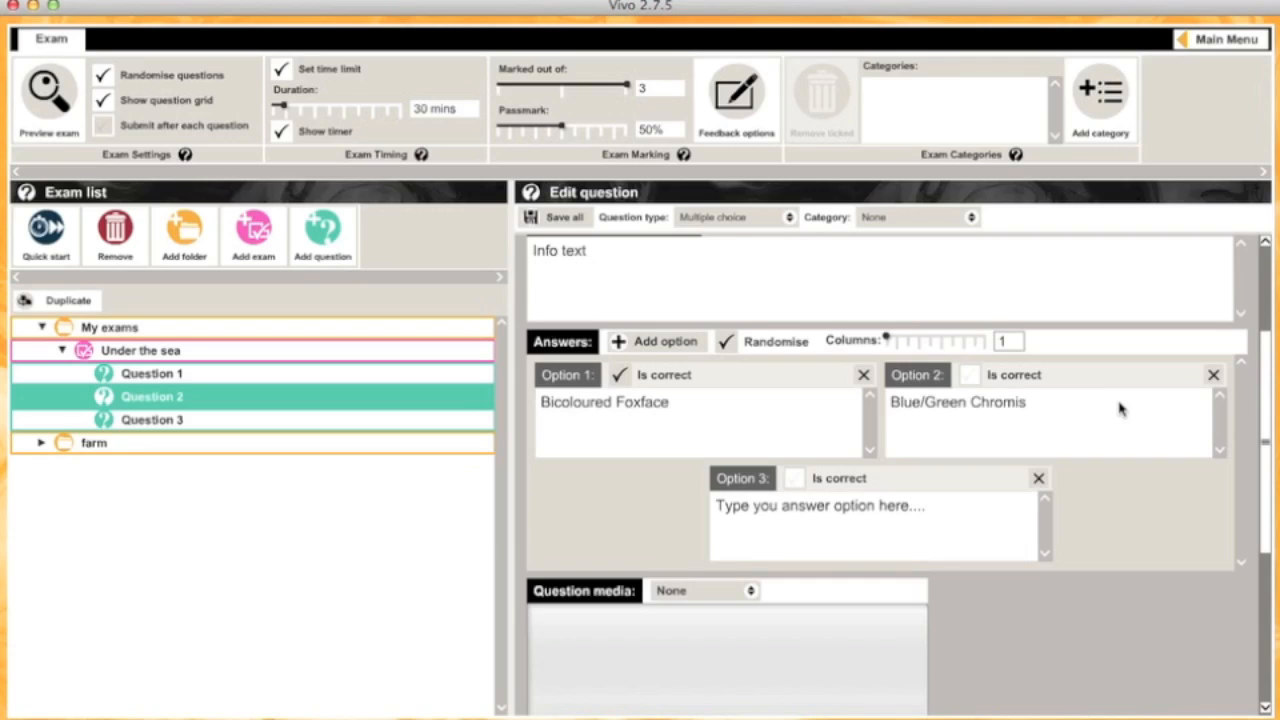
triple_click(952, 505)
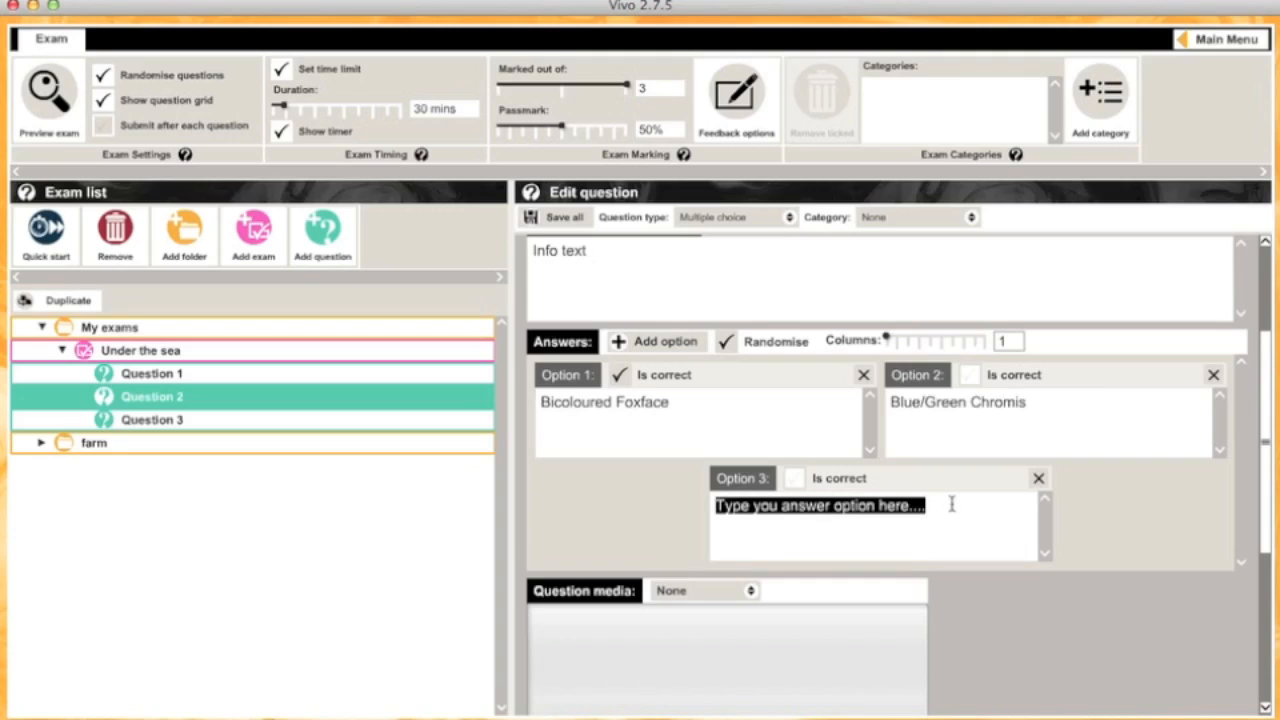
type("Scalefin Athias")
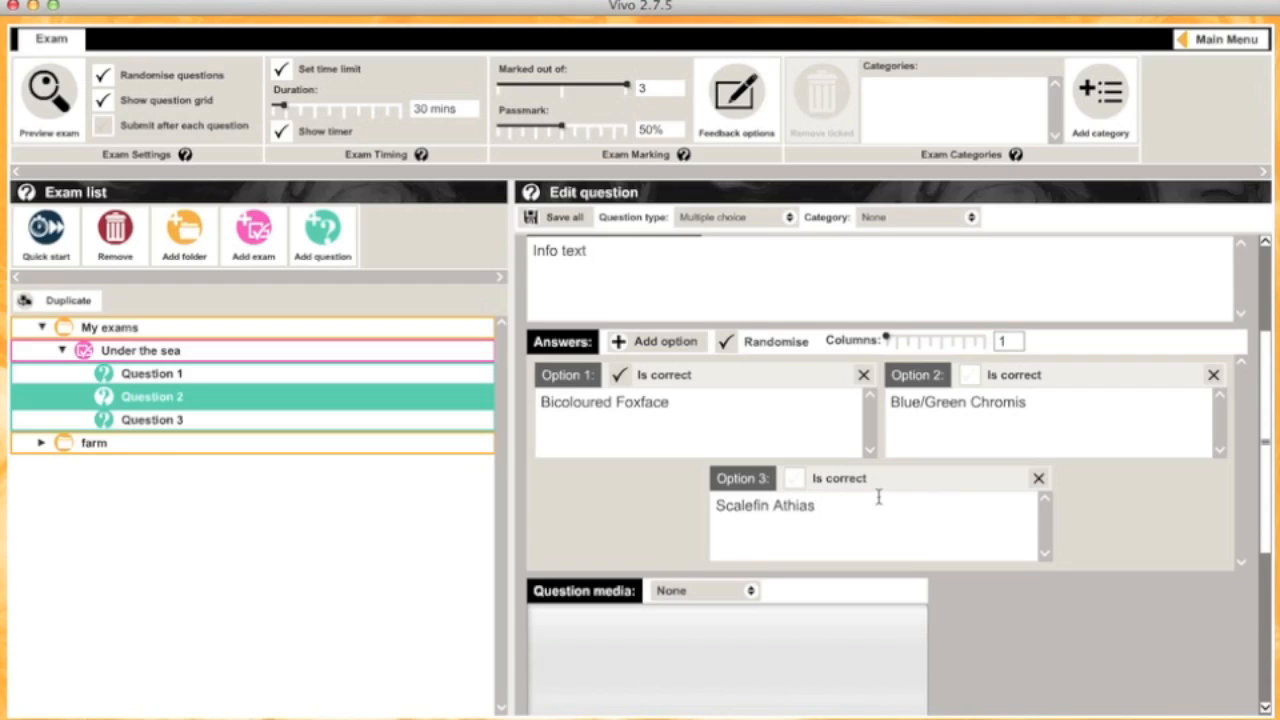
Step: Mark Scalefin Athias correct and Bicoloured Foxface not correct
left_click(794, 478)
left_click(620, 374)
left_click_drag(1272, 463, 1262, 598)
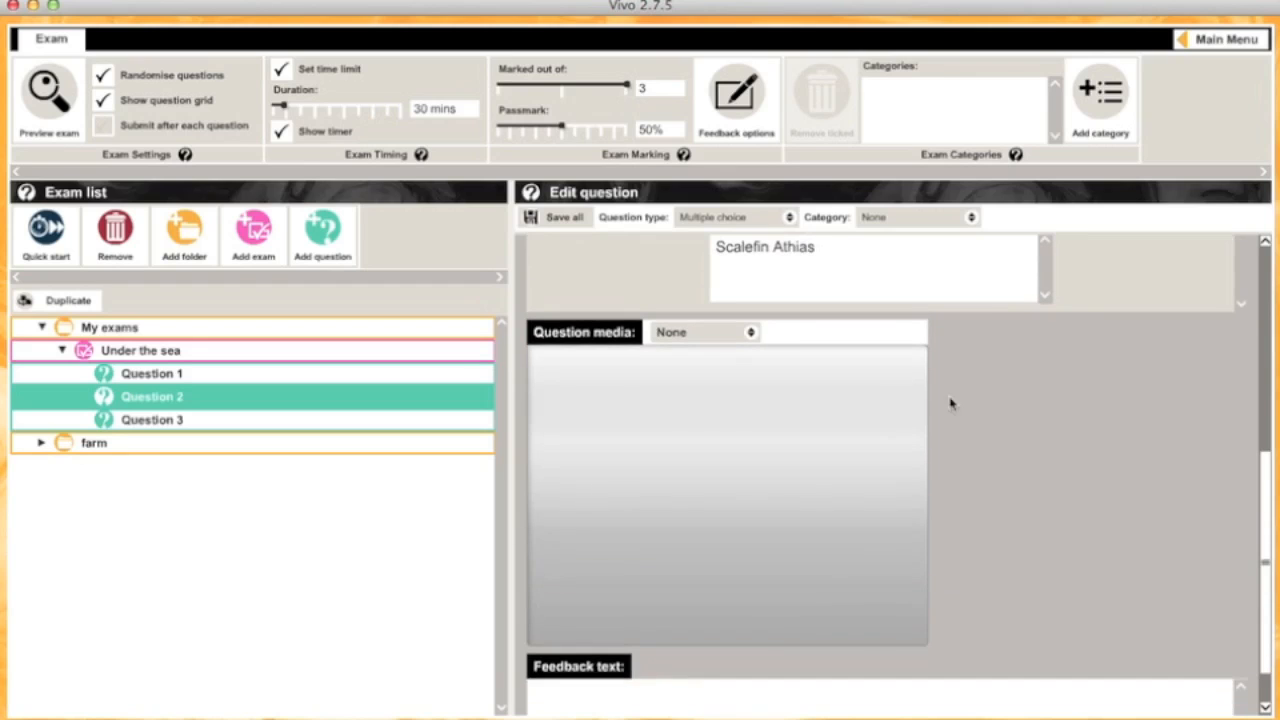
Step: Give Question 2 the orange Little-Yellow-Fish image from Getting Started Tutorial, then select Question 3
left_click(751, 333)
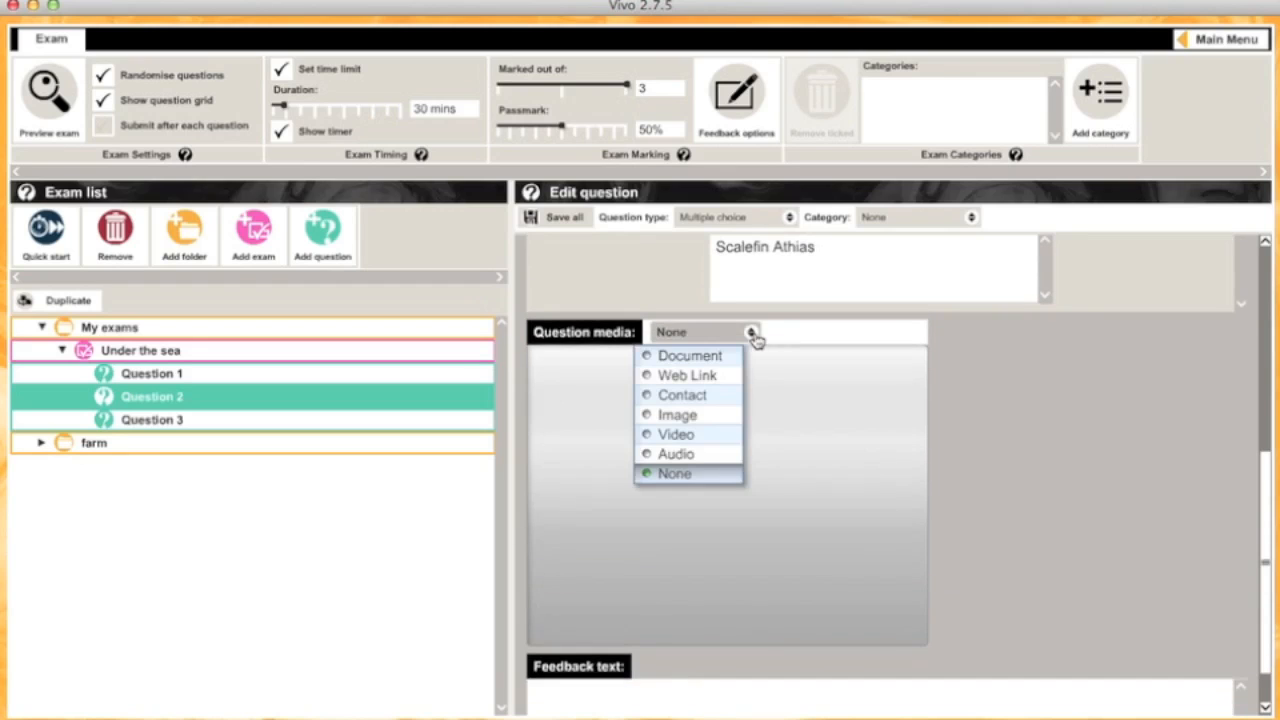
left_click(688, 416)
left_click(690, 422)
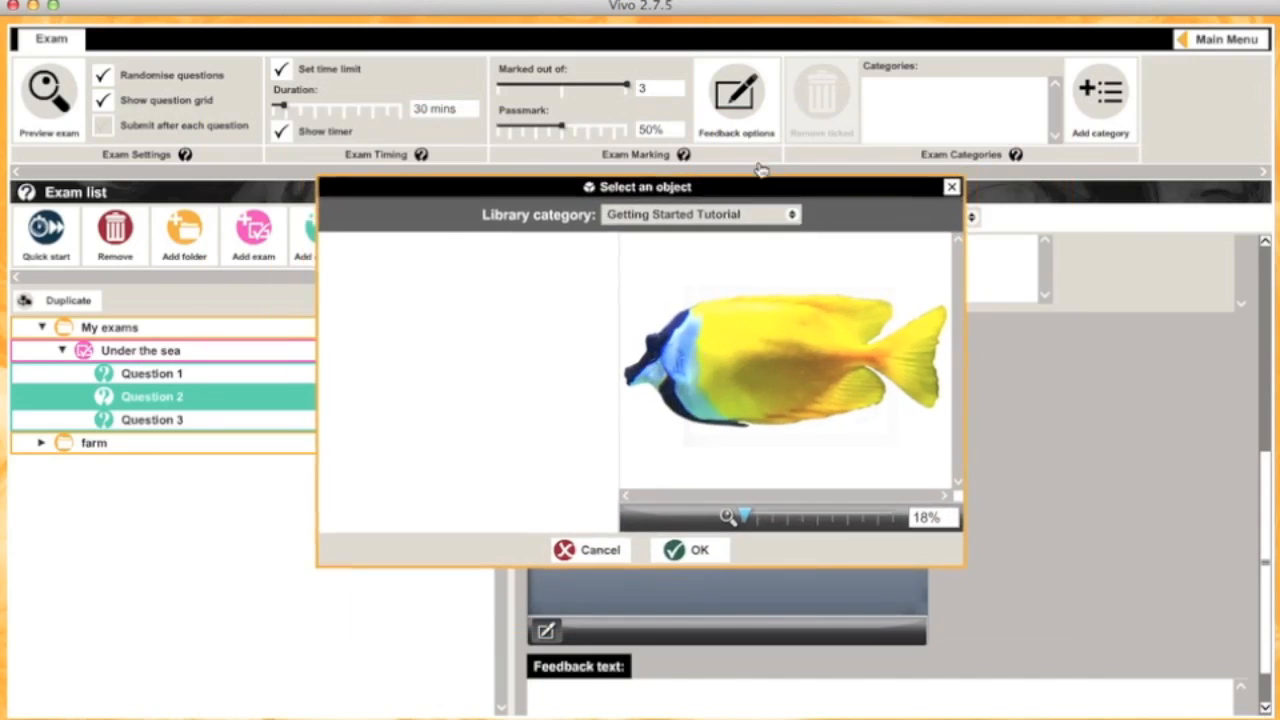
left_click(769, 218)
scroll(766, 444, "down", 3)
scroll(766, 444, "down", 10)
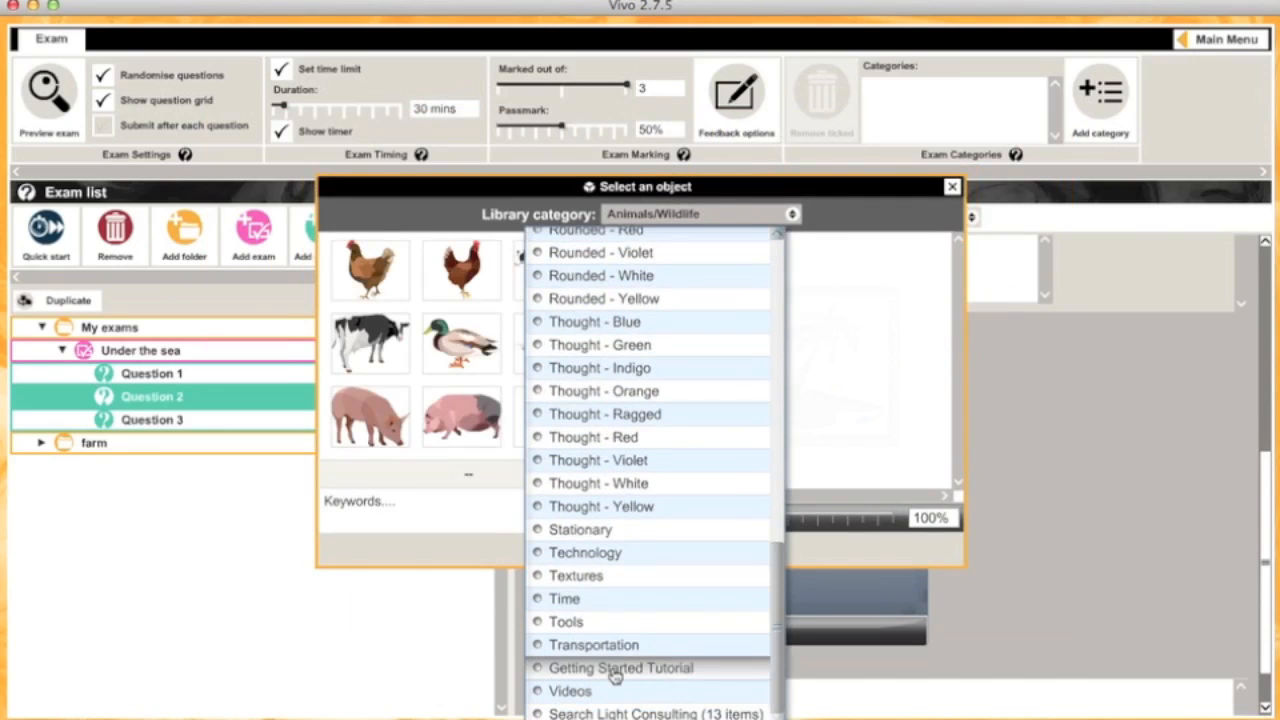
left_click(614, 670)
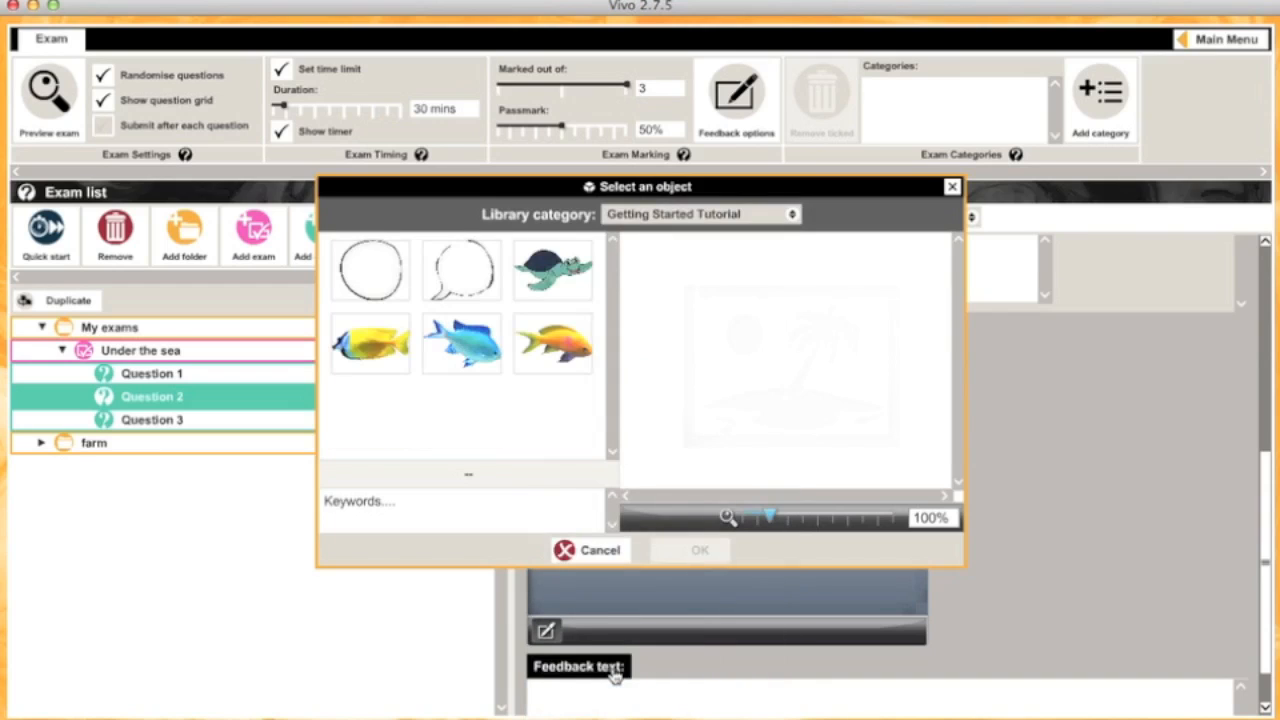
left_click(536, 344)
left_click(677, 553)
left_click(183, 428)
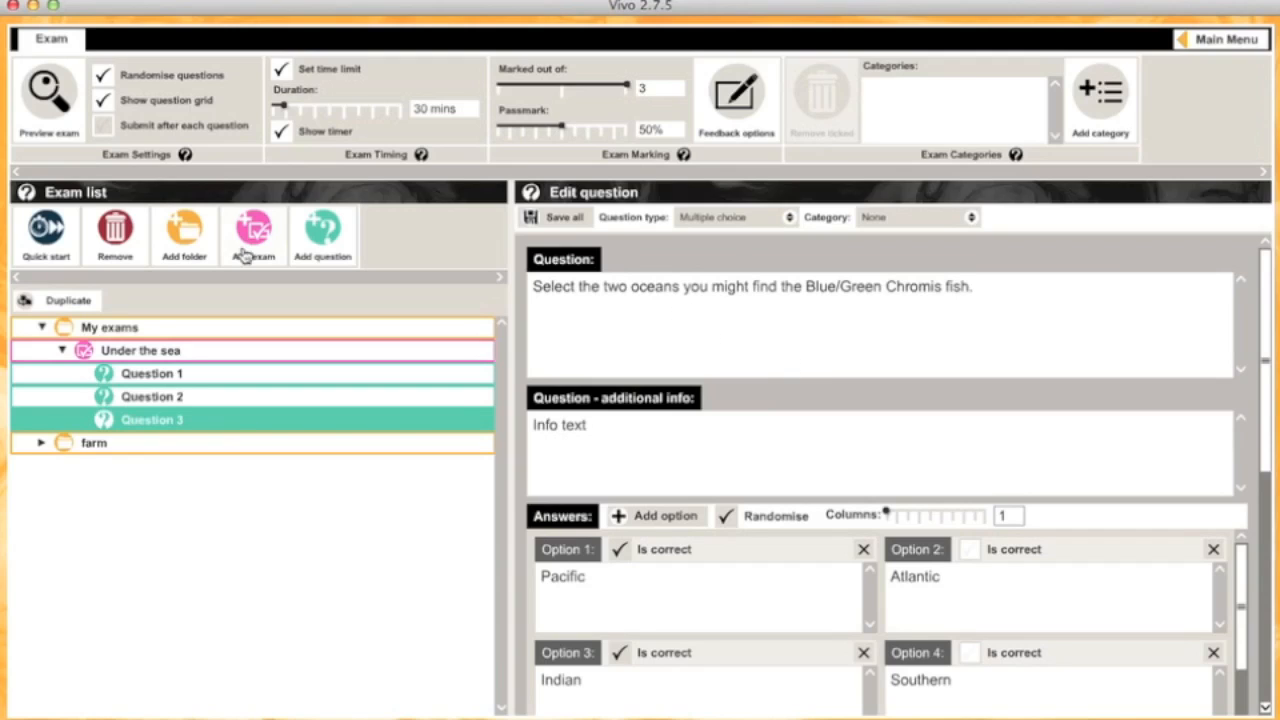
Step: Preview the exam, paging through questions 1 to 3, then close the preview
left_click(58, 108)
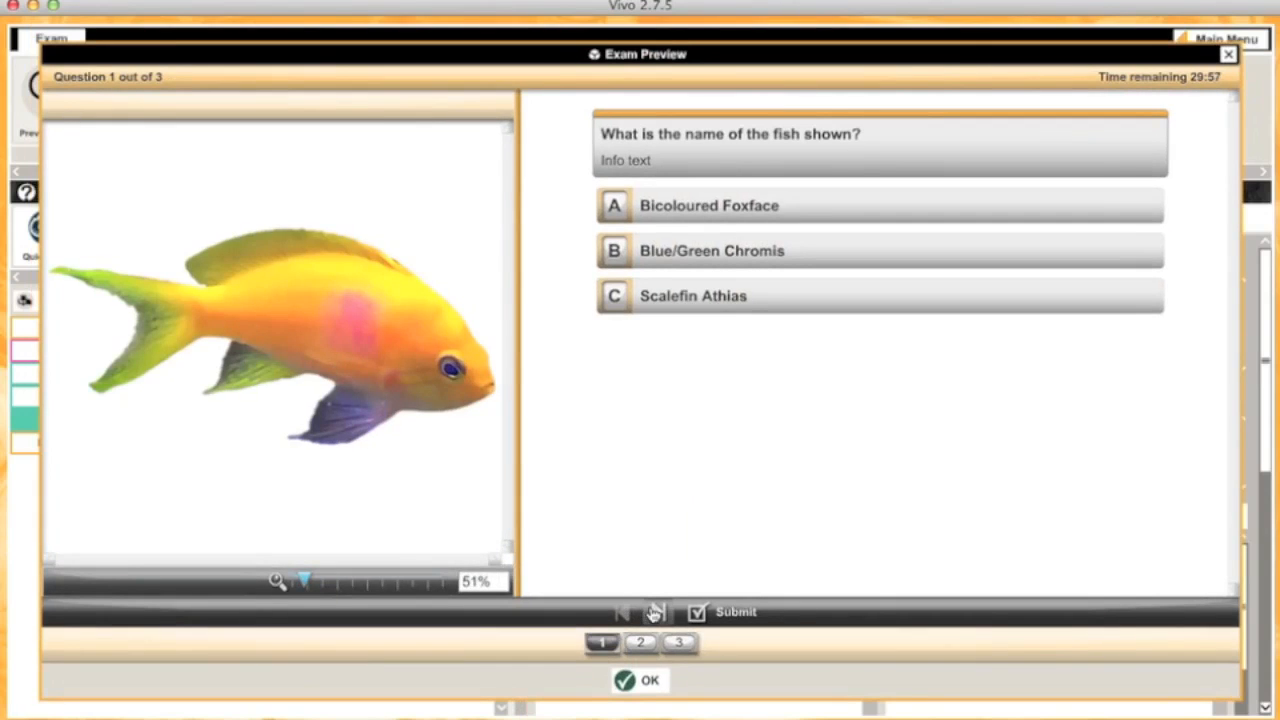
left_click(654, 613)
left_click(653, 613)
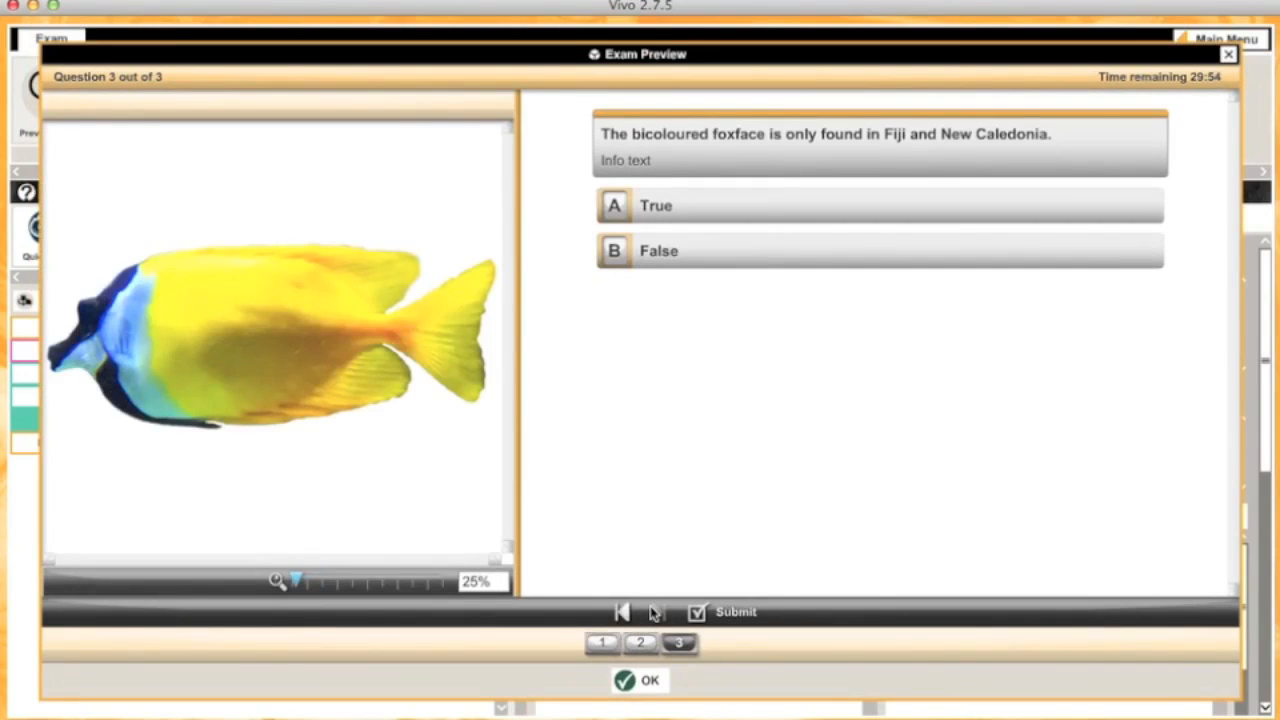
left_click(640, 643)
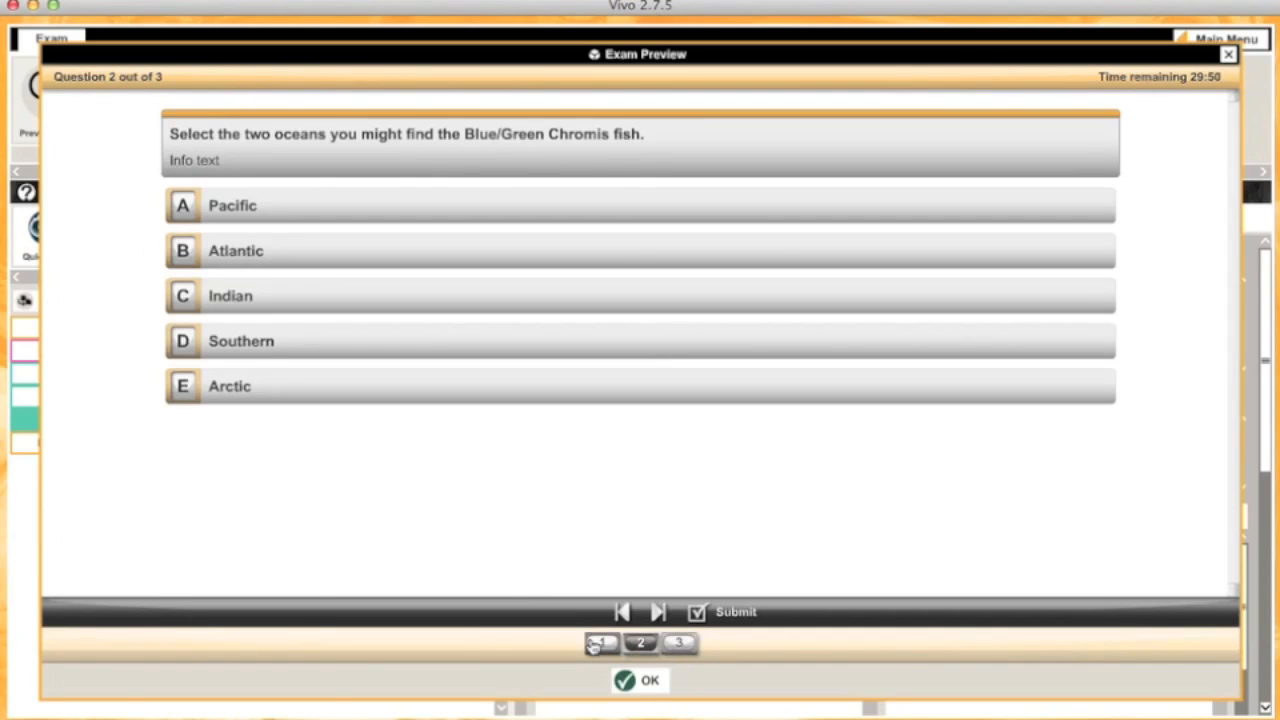
left_click(600, 643)
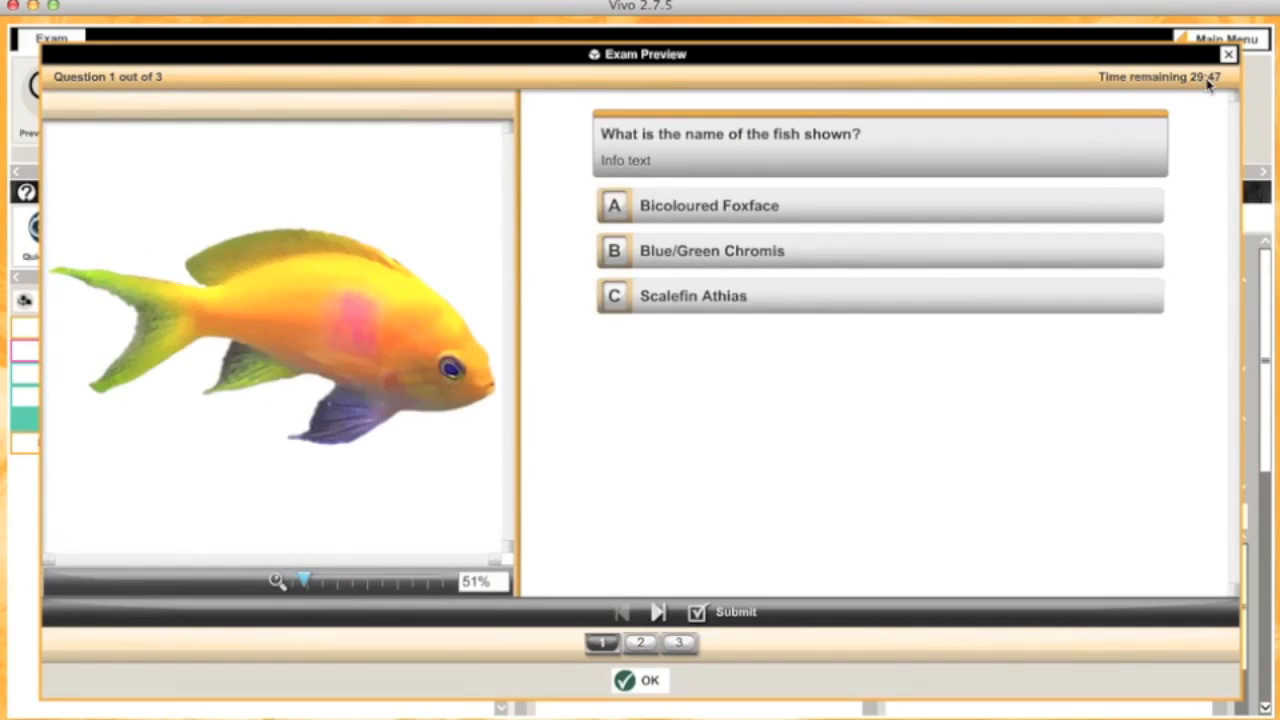
left_click(646, 688)
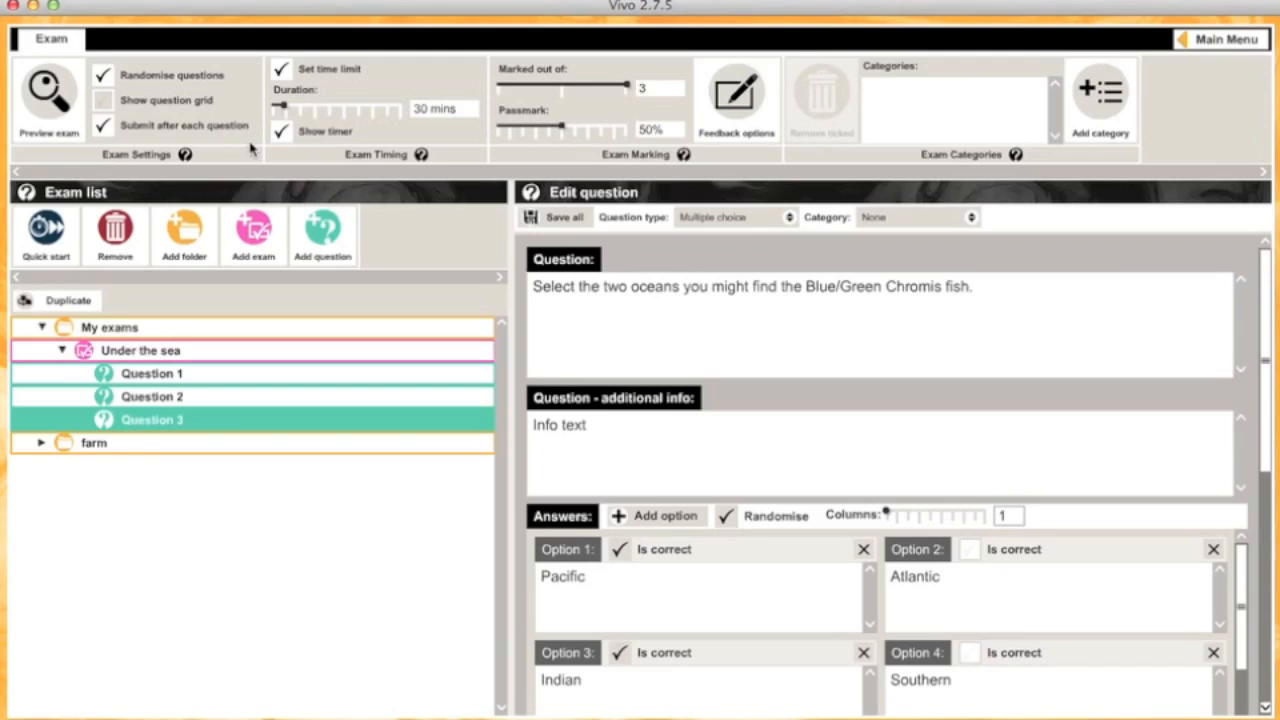
Step: Remove the exam's time limit and lower the total marks from 3 to 2
mouse_move(284, 106)
left_mouse_down()
mouse_move(370, 110)
mouse_move(278, 113)
left_mouse_up()
left_click(284, 72)
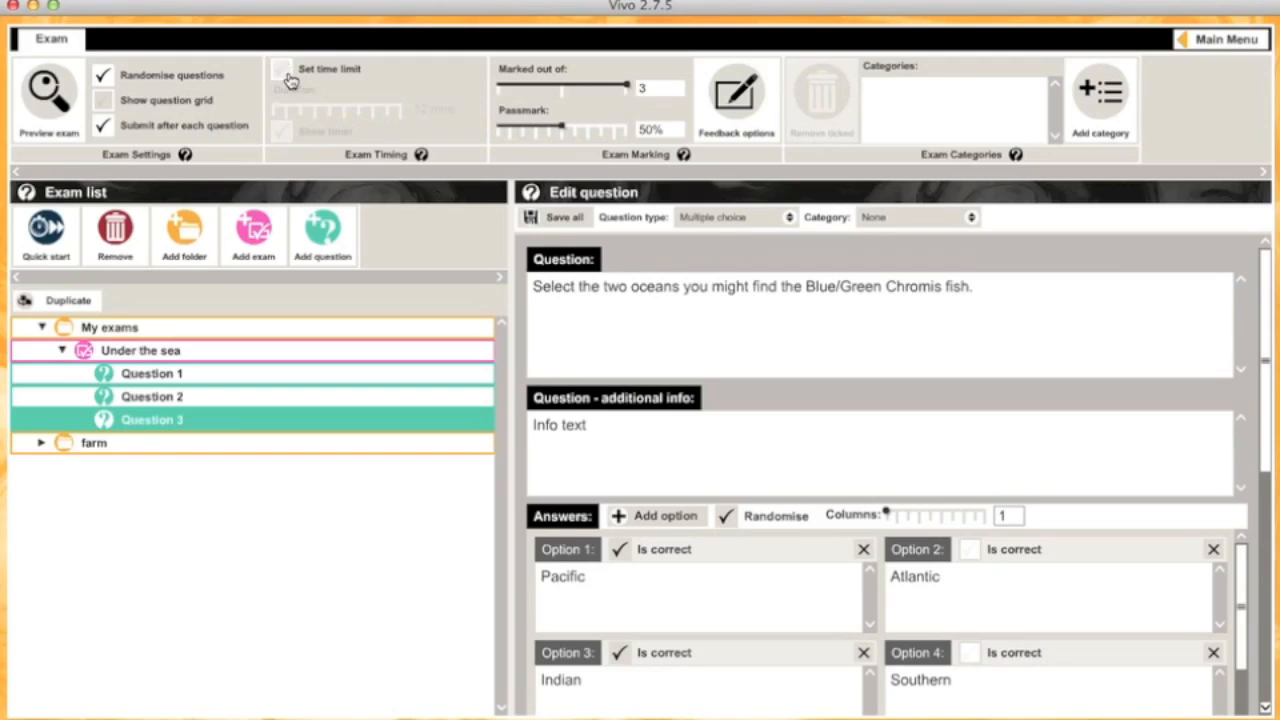
double_click(649, 89)
left_click_drag(627, 88, 569, 91)
left_click_drag(676, 129, 616, 128)
left_click(618, 115)
Step: Change the fail range's upper limit from 85% to 49%, leaving 50%+ as pass
left_click(740, 95)
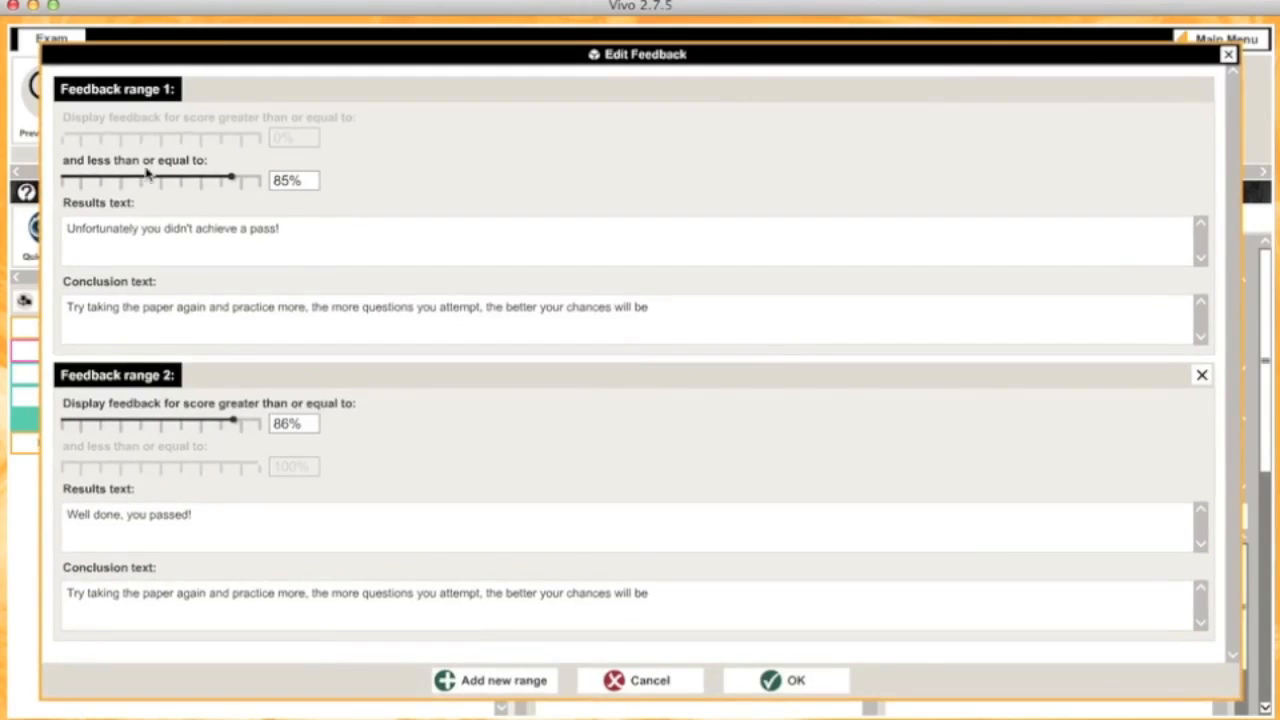
left_click_drag(312, 180, 222, 177)
type("49")
left_click(437, 172)
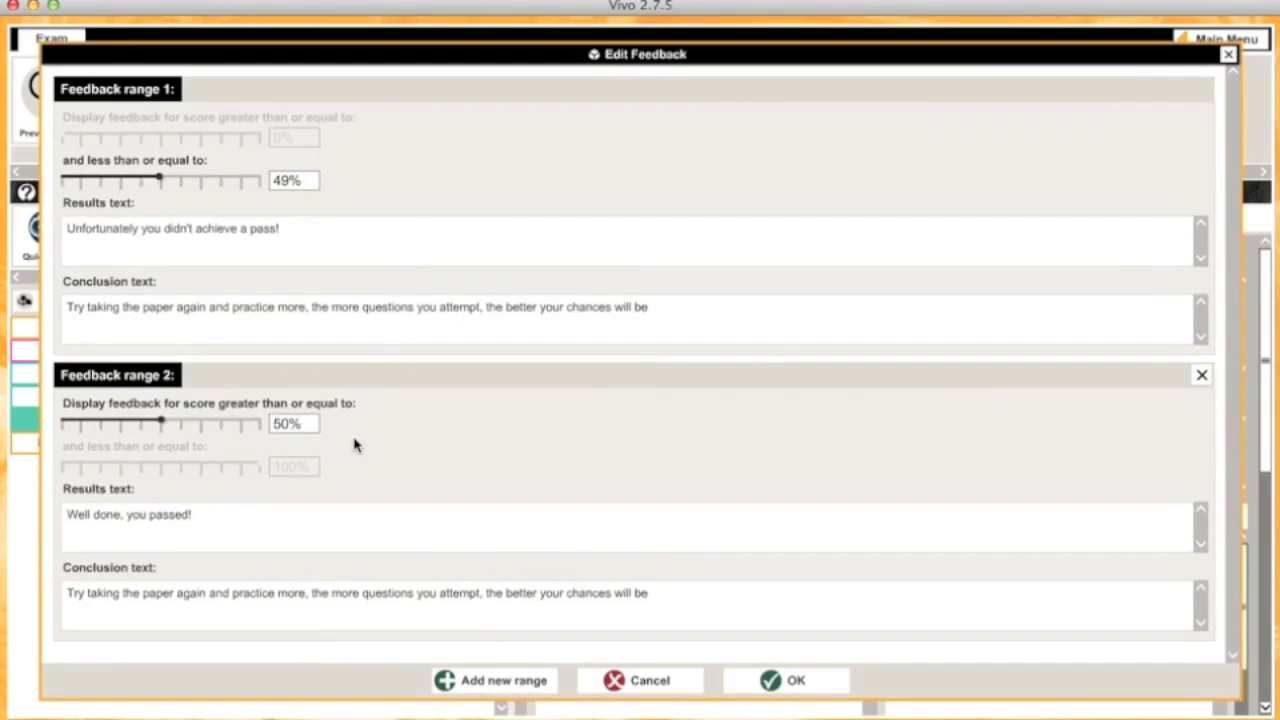
left_click(796, 680)
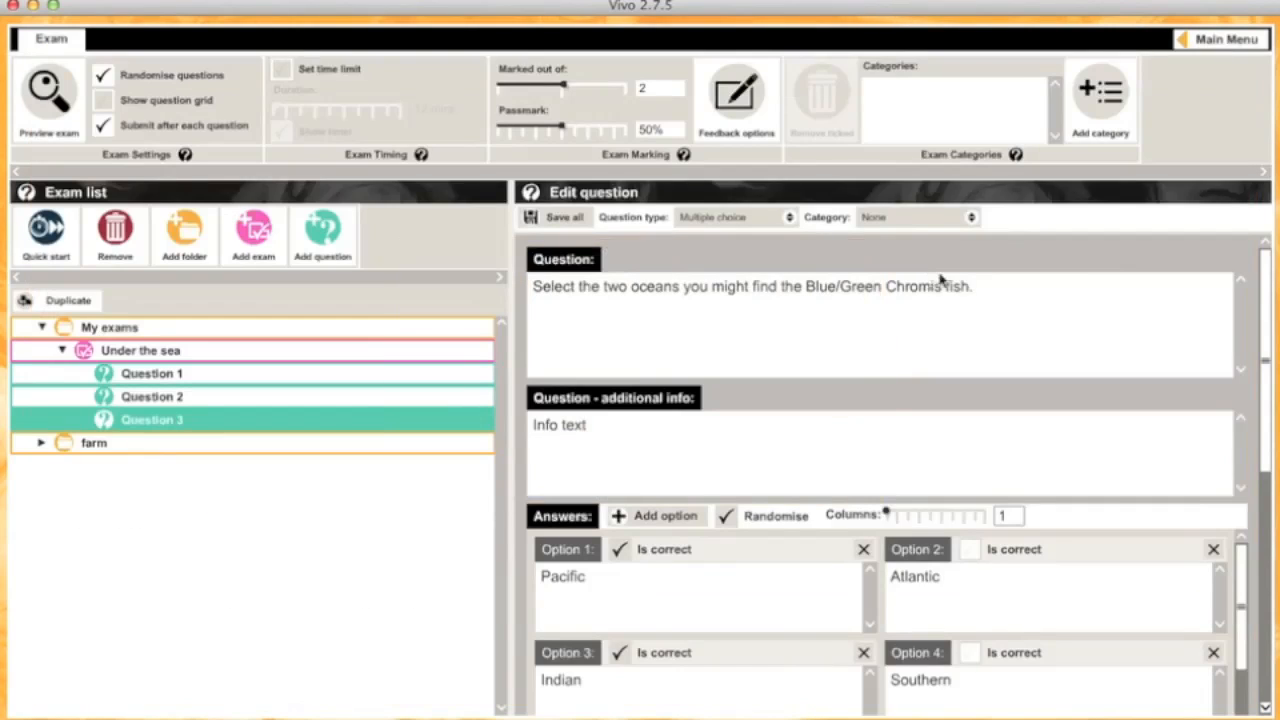
Step: Add a new category and rename it 'Bicoloured Foxface'
left_click(1100, 100)
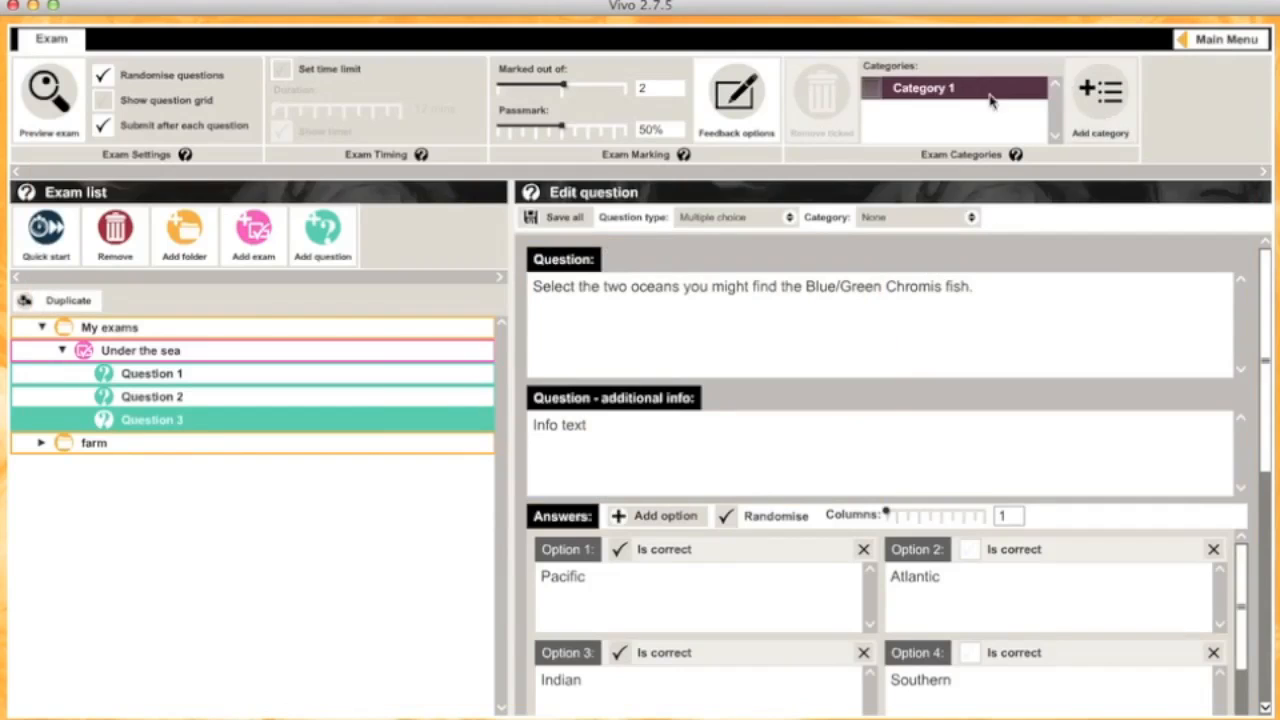
double_click(944, 89)
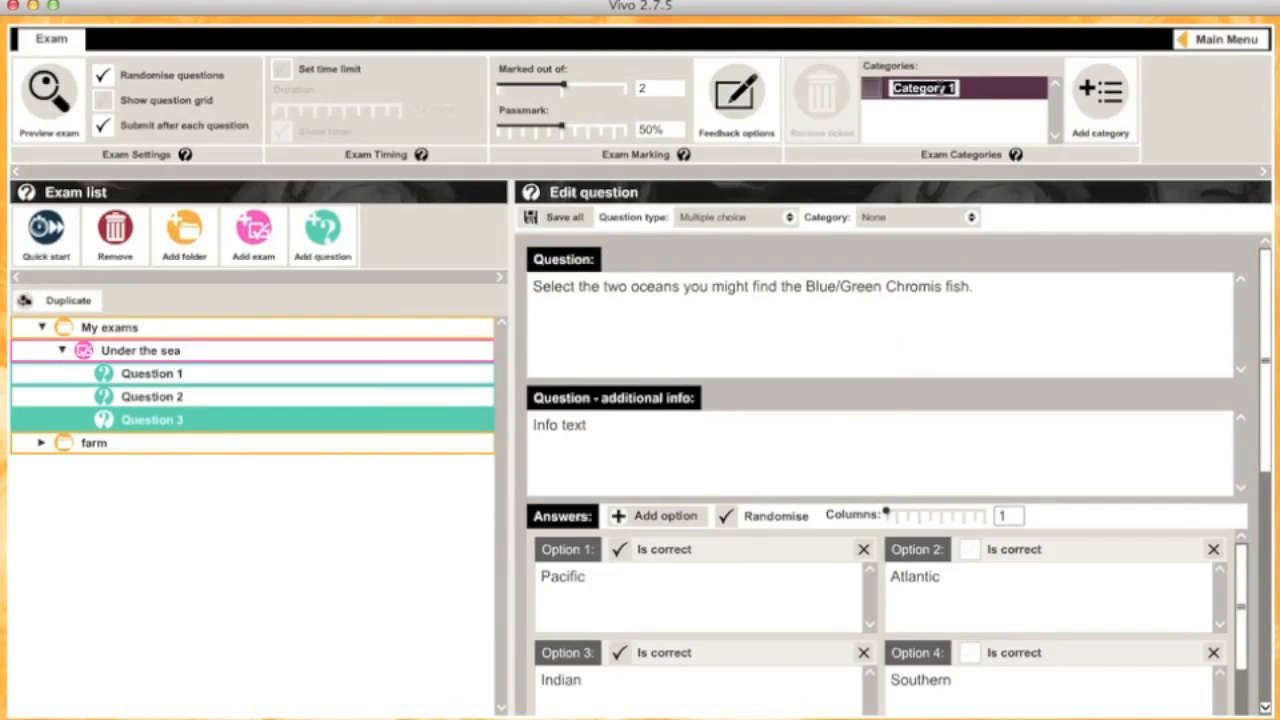
type("Bi")
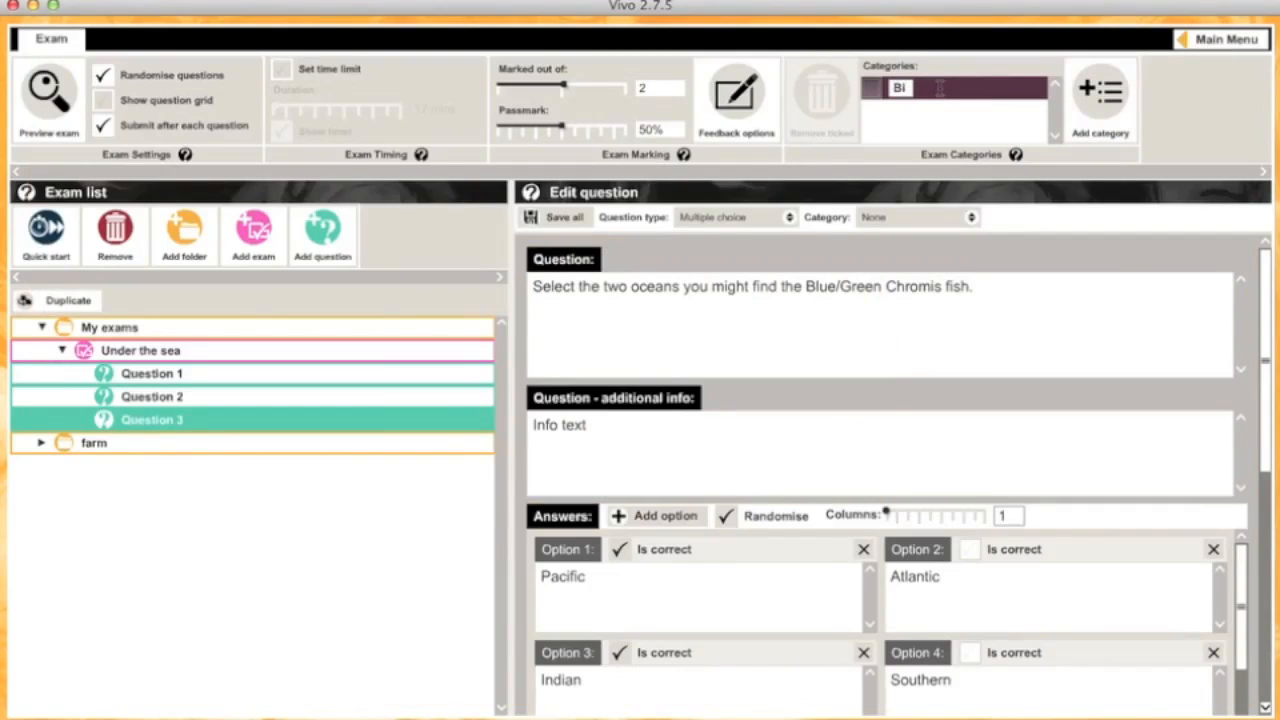
type("coloured")
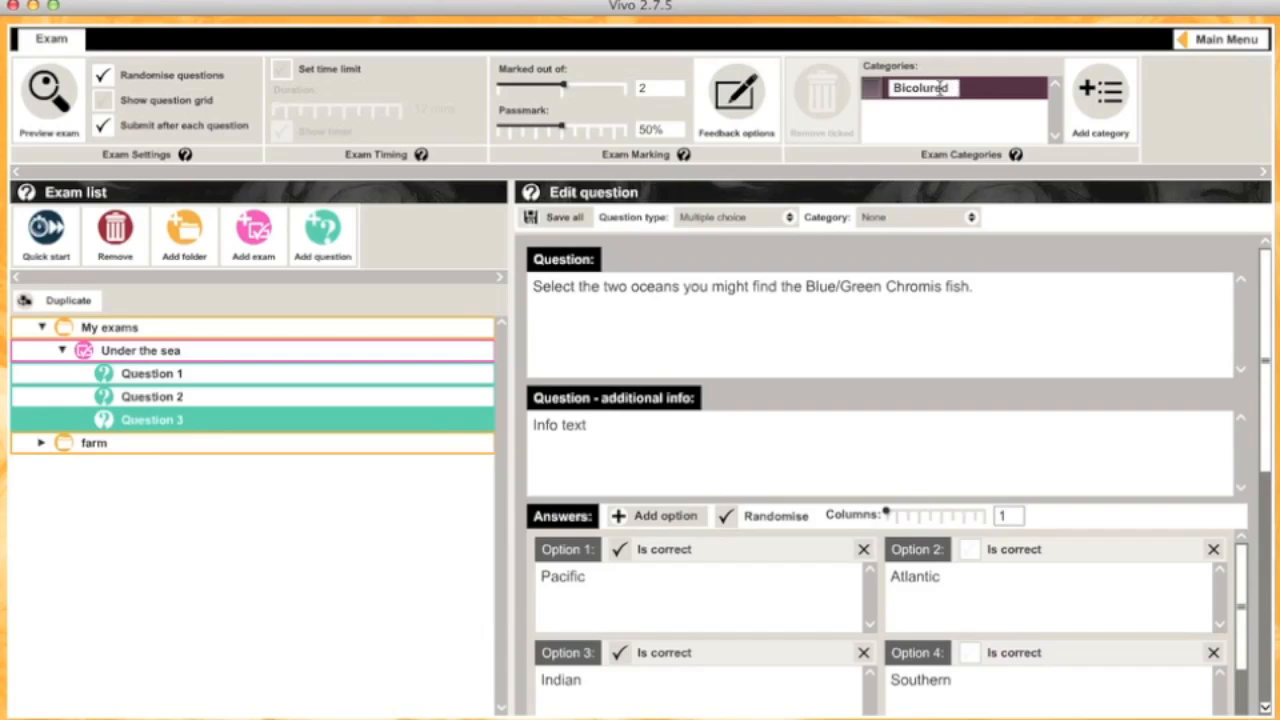
type(" Foxface")
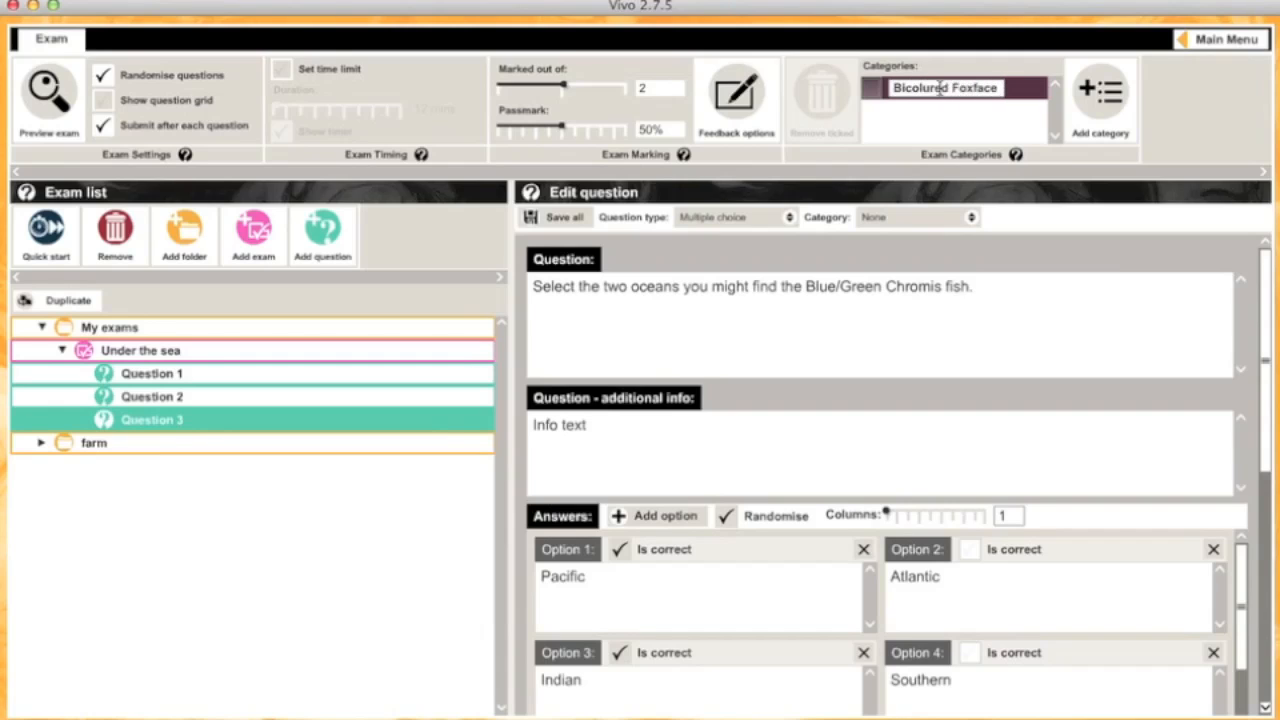
key("Return")
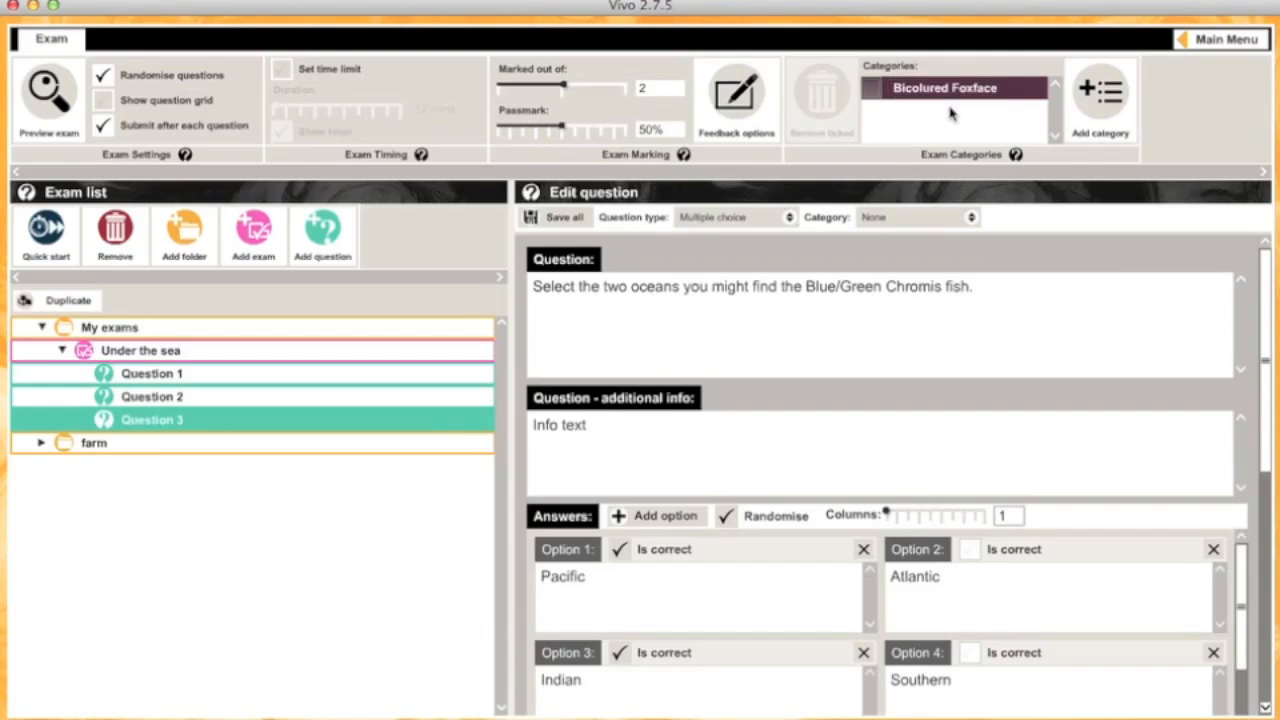
Step: Assign Question 1 (foxface True or False) to the Bicoloured Foxface category, then Save all
left_click(152, 378)
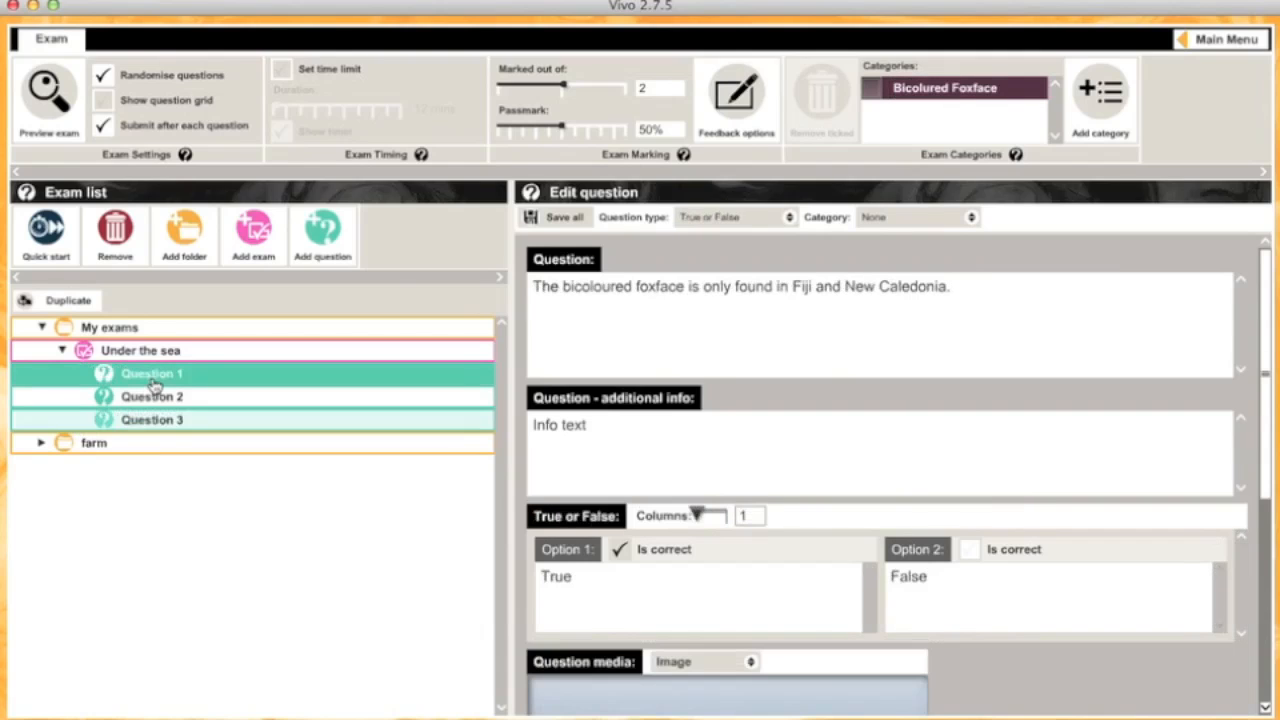
left_click(886, 216)
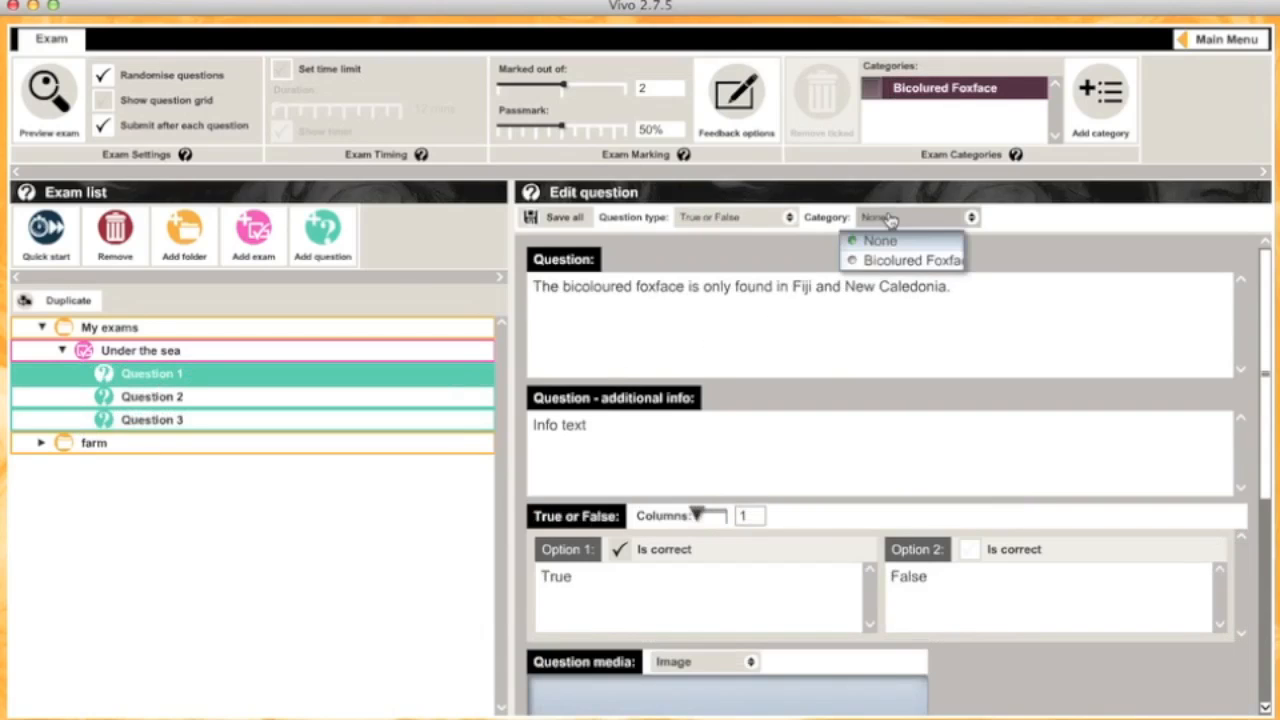
left_click(891, 260)
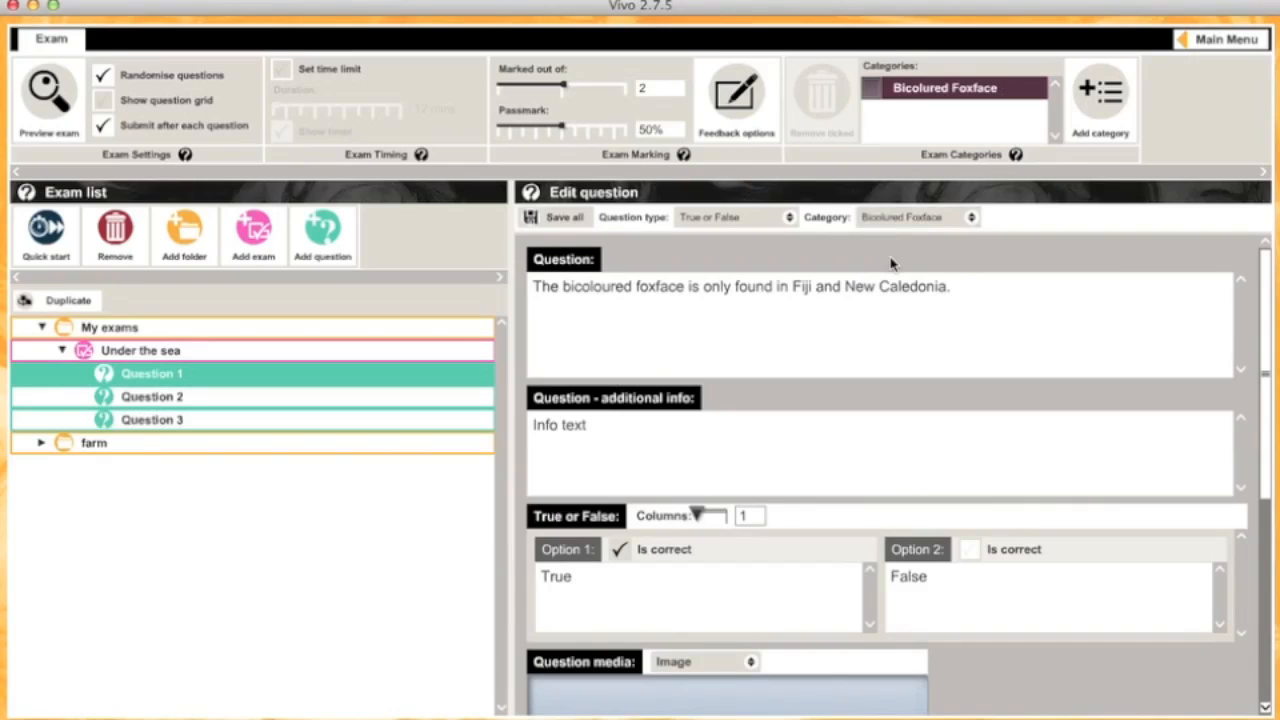
left_click(572, 219)
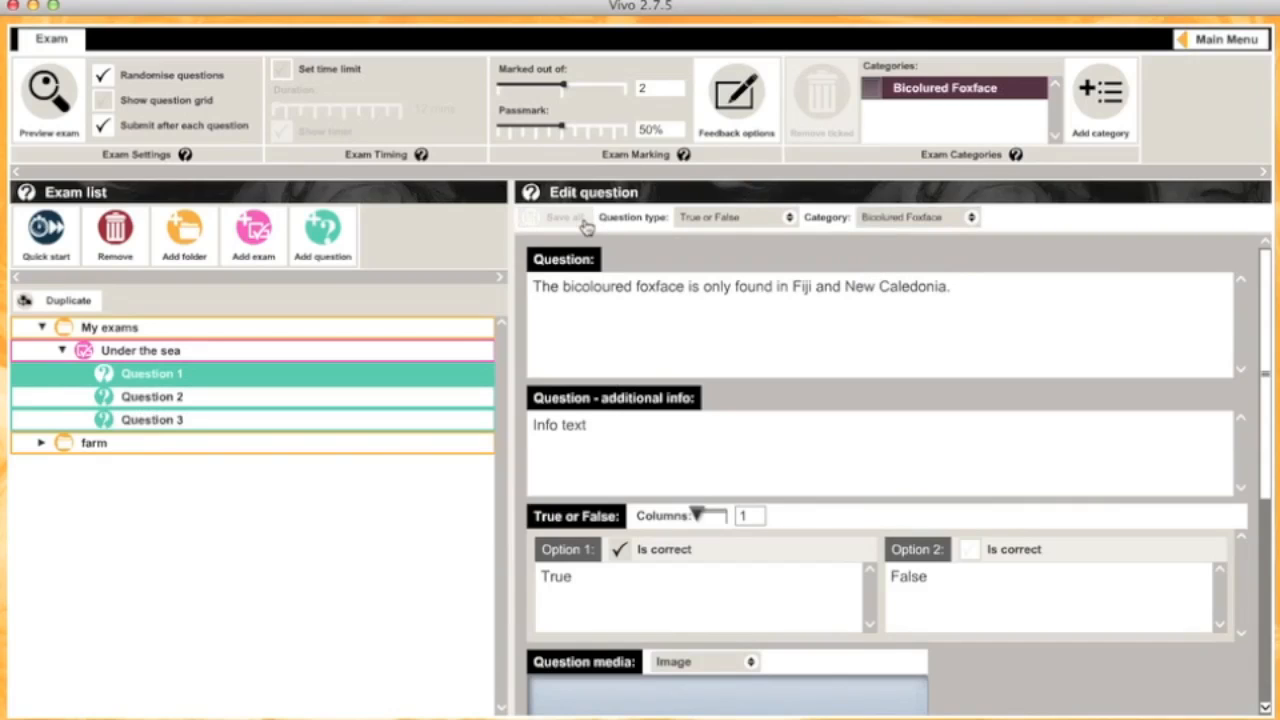